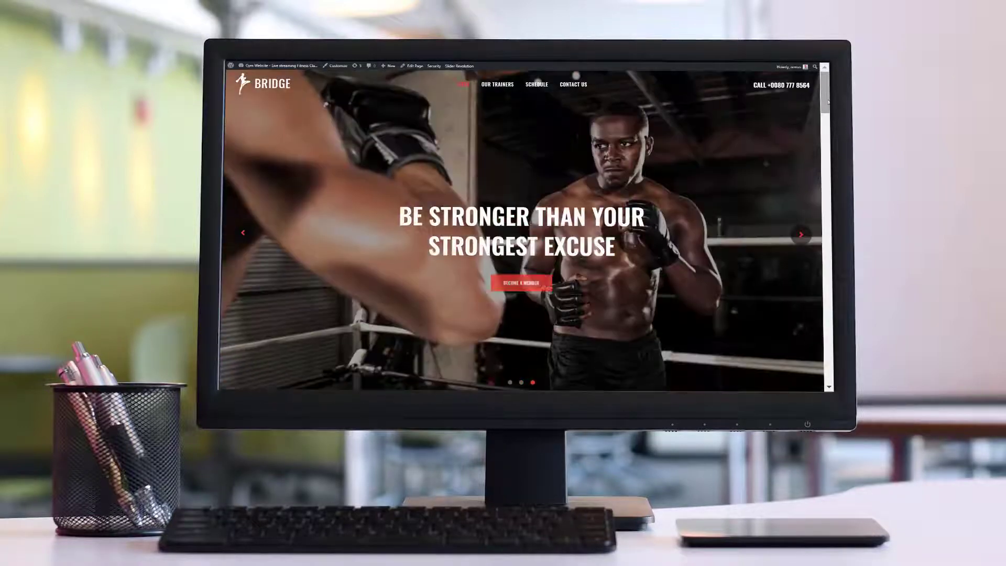
scroll(521, 228, down, 5)
scroll(521, 228, down, 2)
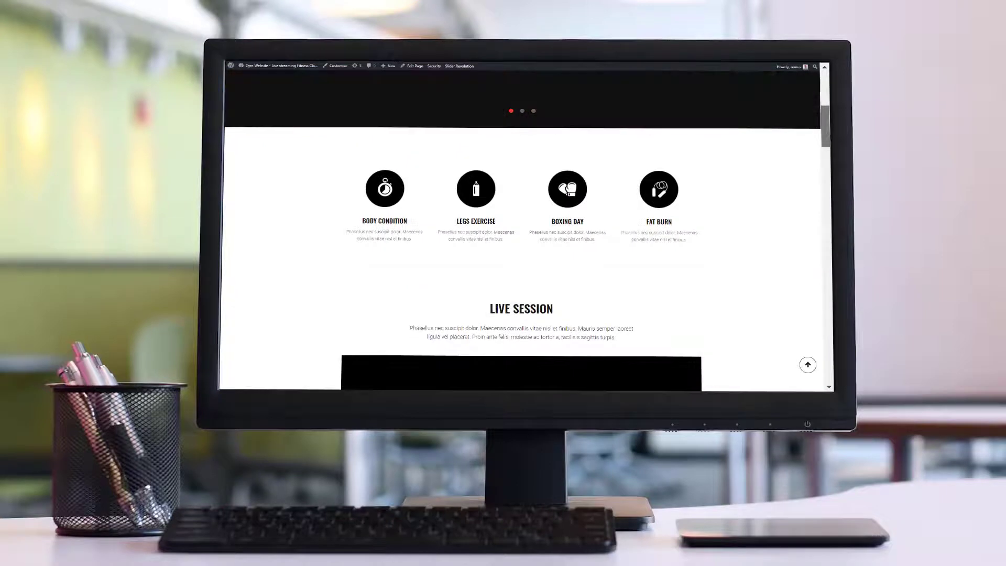
scroll(520, 228, down, 2)
scroll(521, 229, down, 2)
scroll(521, 228, down, 1)
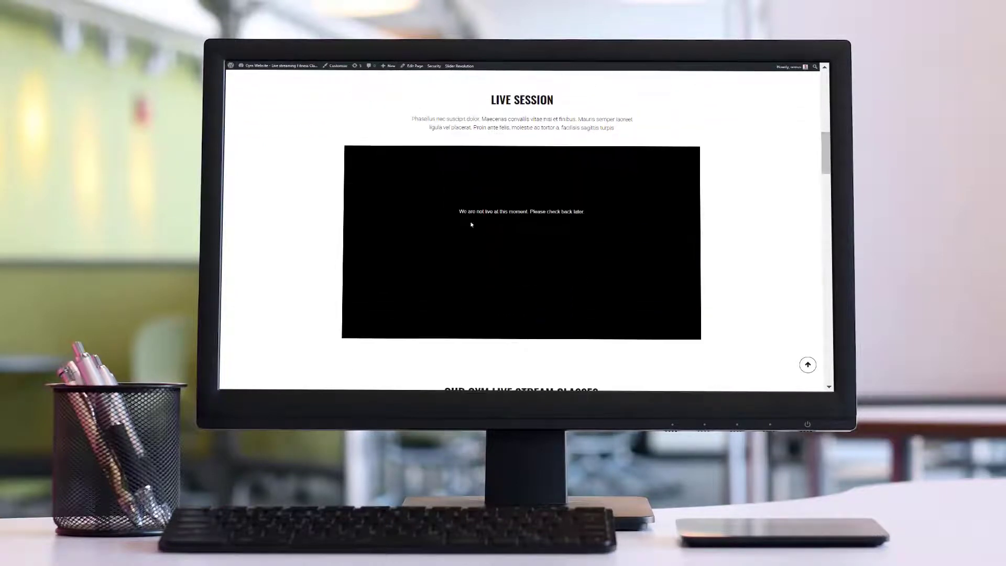
scroll(810, 166, down, 1)
scroll(811, 166, down, 3)
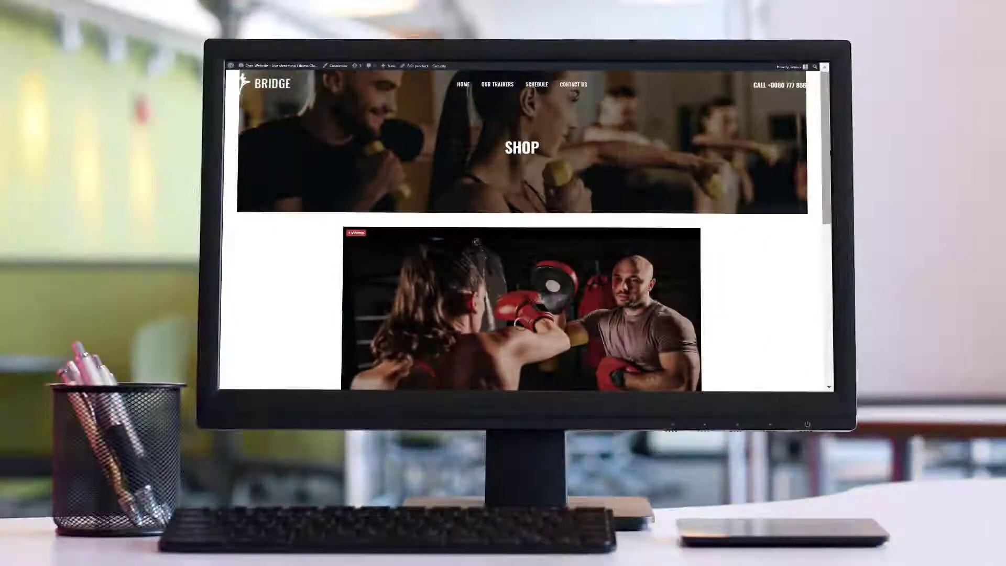
scroll(522, 228, down, 3)
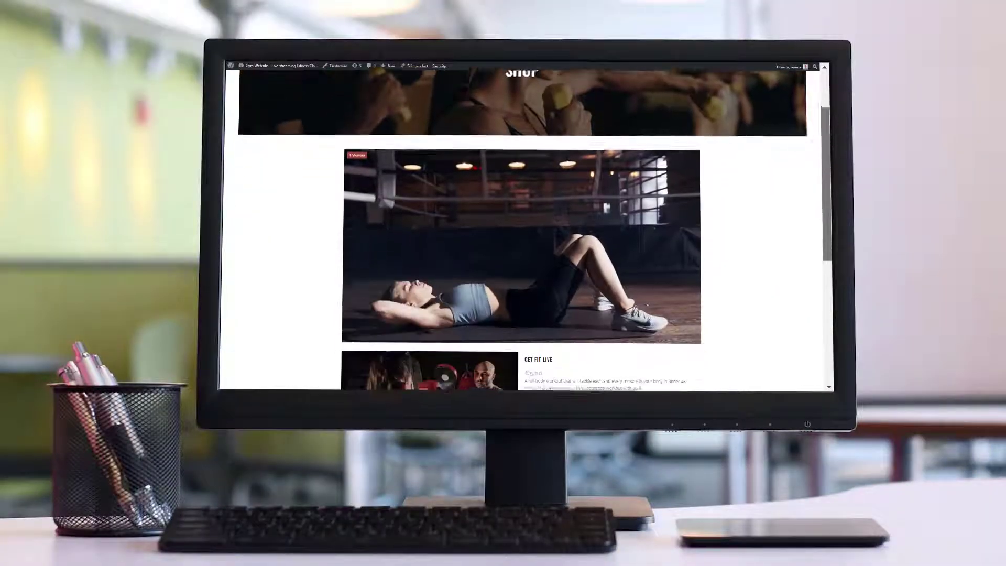
scroll(616, 172, down, 1)
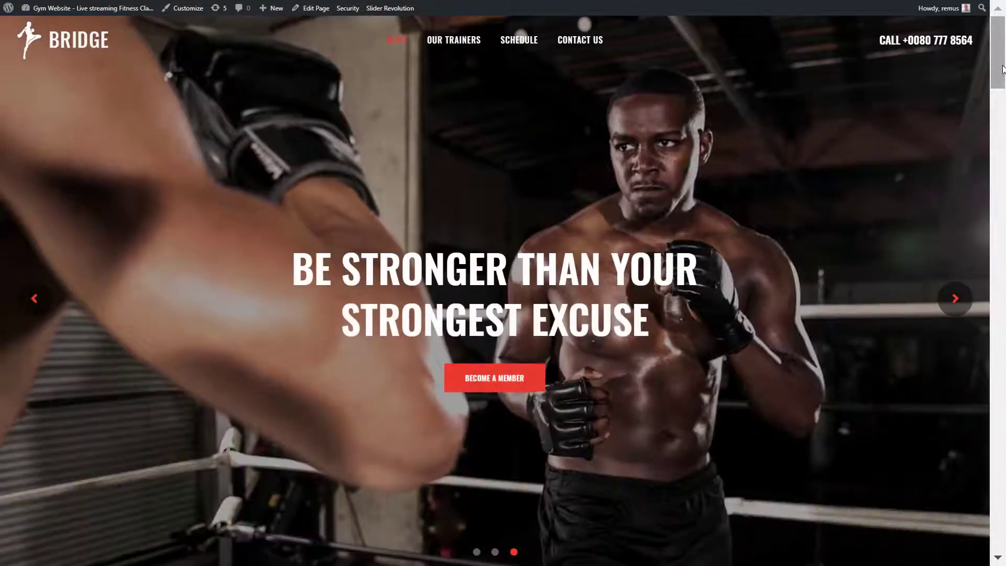
drag(1003, 71, 1002, 174)
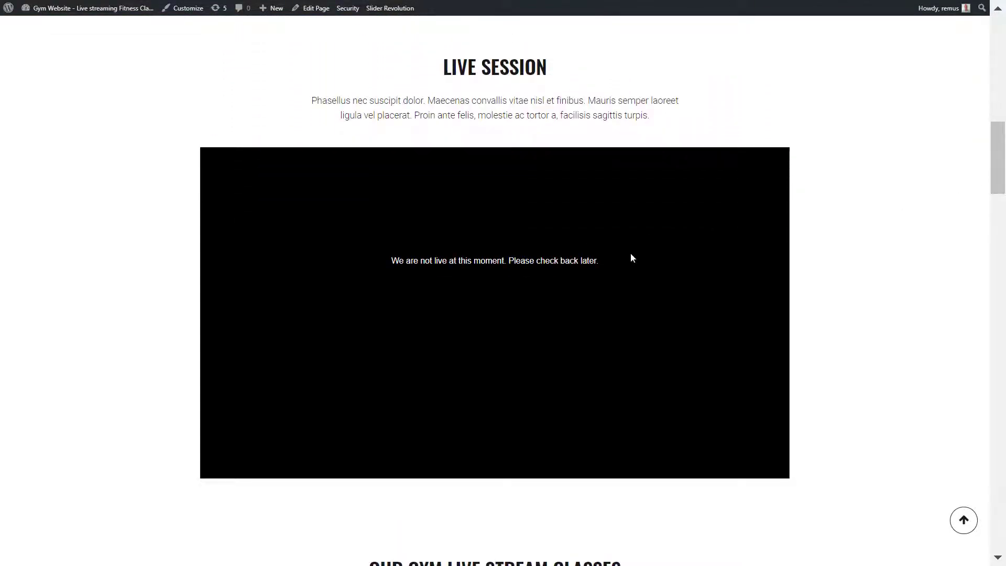
scroll(974, 180, down, 2)
scroll(974, 179, down, 4)
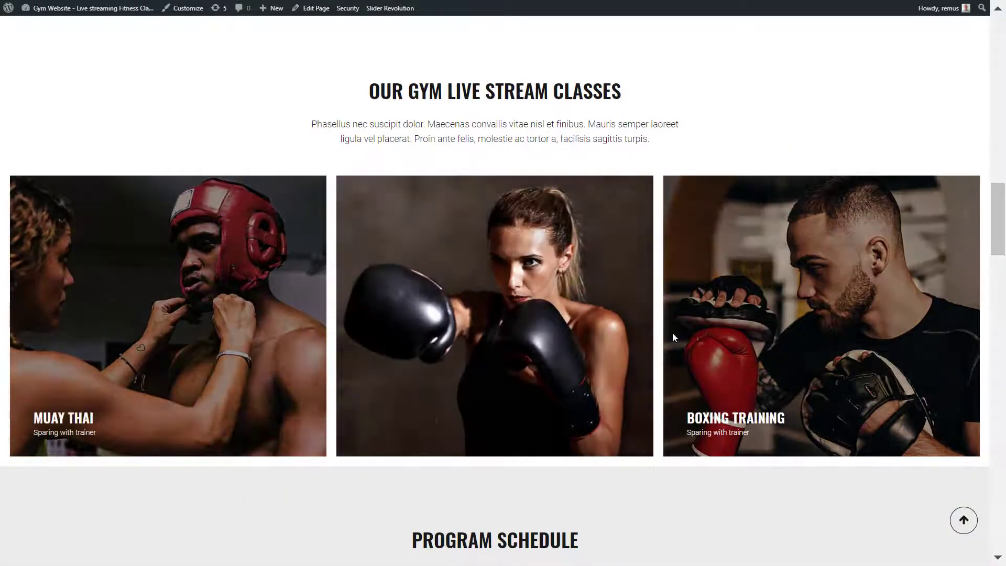
scroll(982, 243, down, 5)
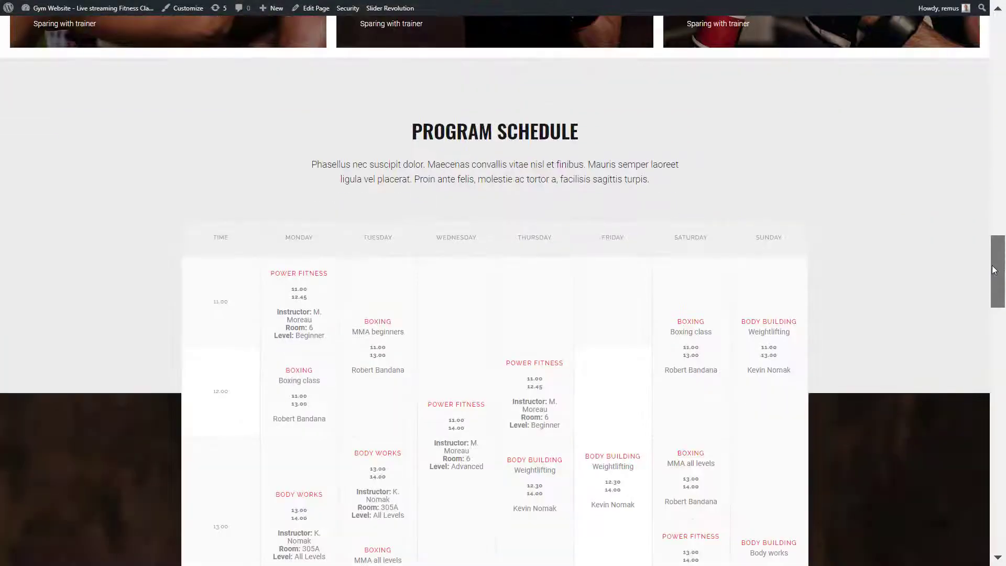
scroll(999, 280, down, 1)
scroll(1000, 287, down, 1)
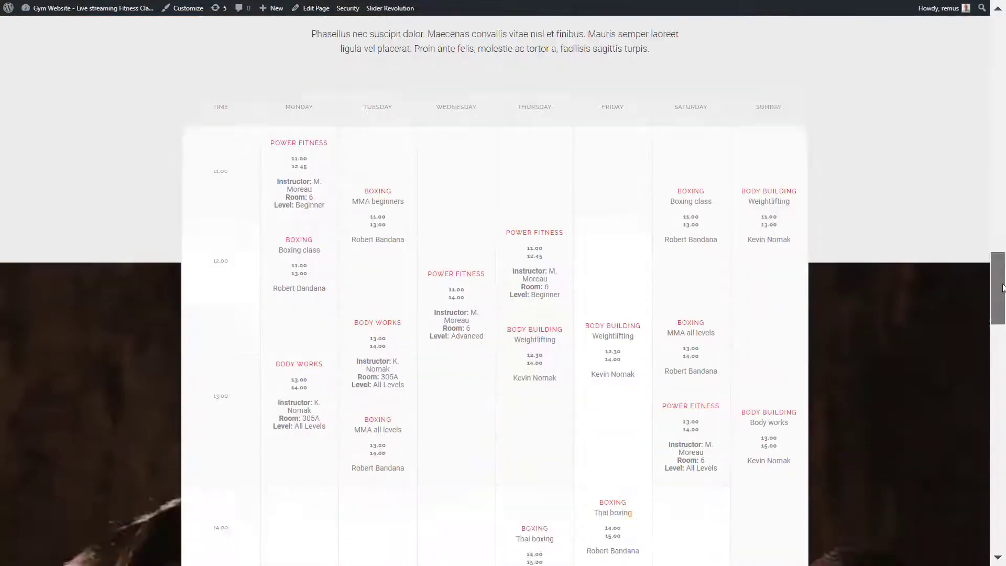
scroll(1002, 300, down, 2)
mouse_move(1003, 300)
mouse_down()
mouse_move(1003, 401)
mouse_move(971, 515)
mouse_up()
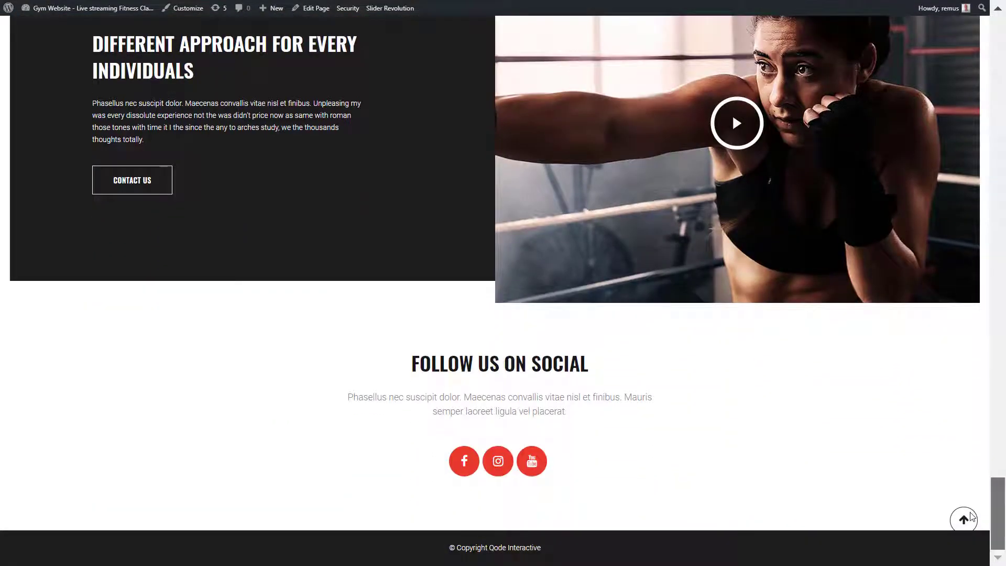
Step: Leave the gym homepage through About WordPress and open the Plugins page listing 14 plugins
click(965, 520)
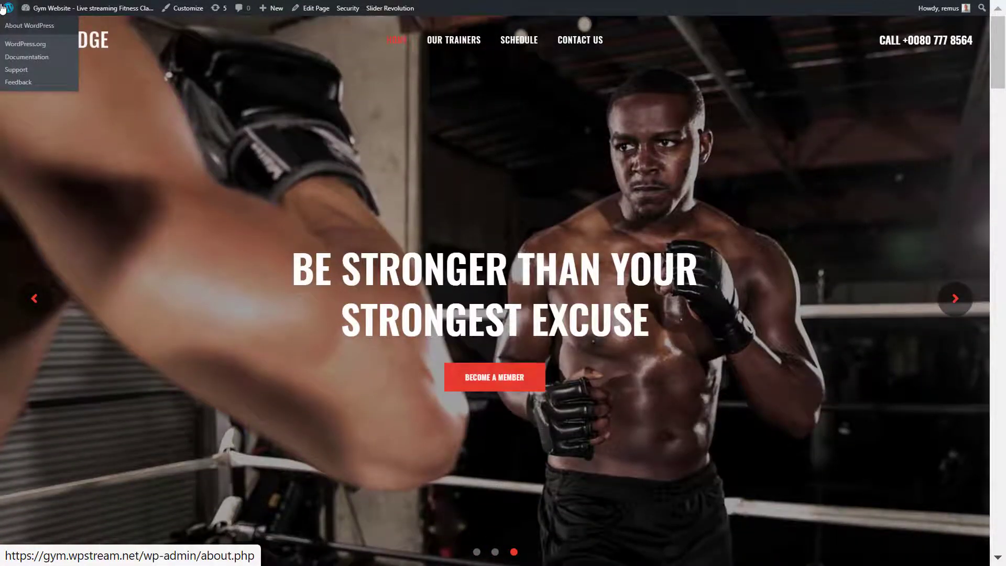
click(3, 9)
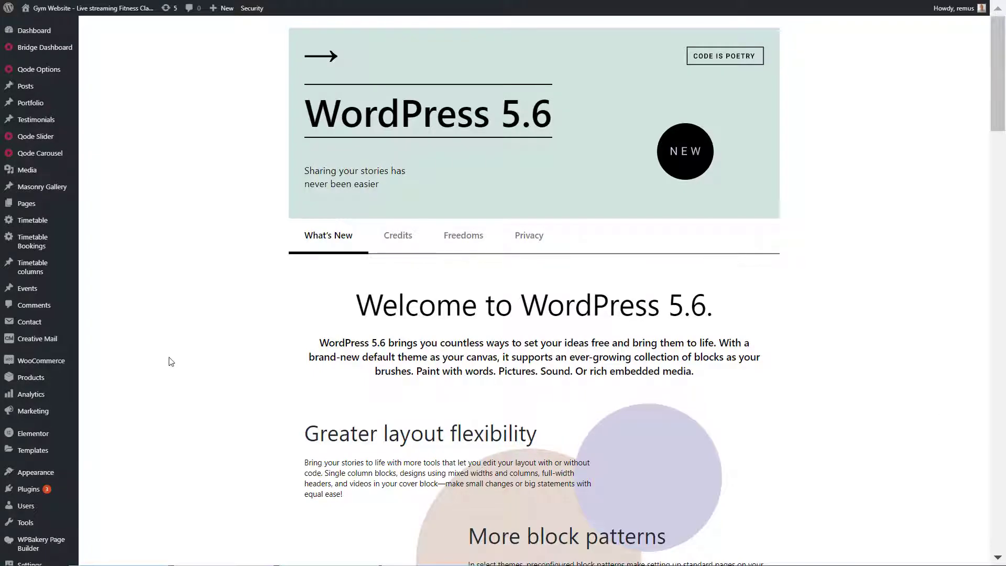
click(56, 489)
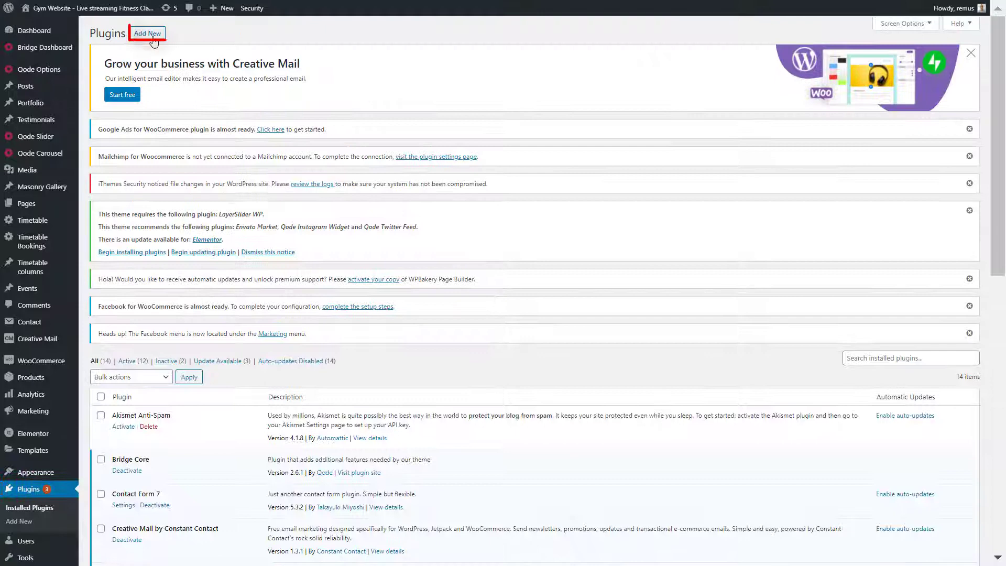
Step: Find 'wpstream' in the plugin directory, then install and activate the WpStream plugin
click(150, 35)
click(888, 289)
text(w)
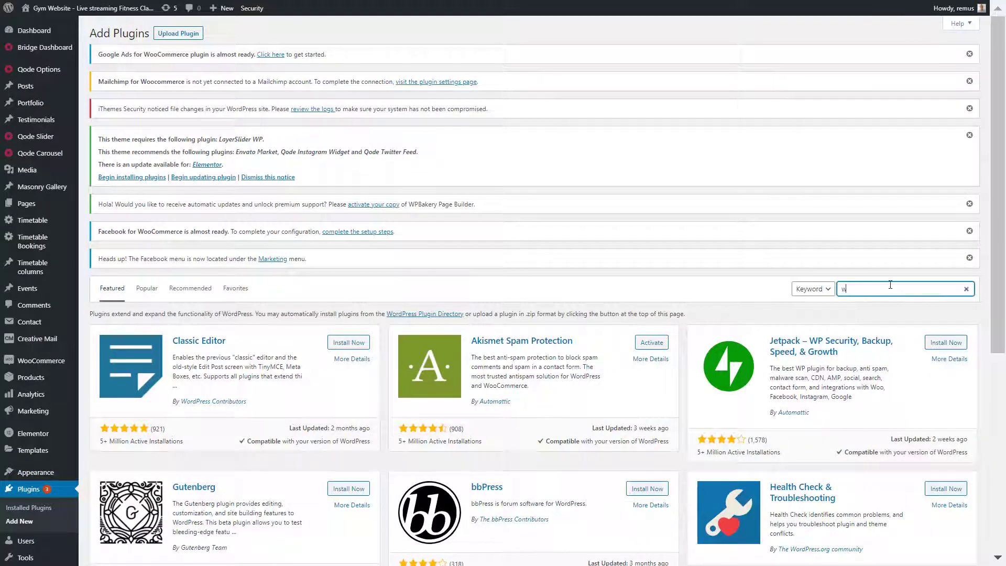
text(pstream)
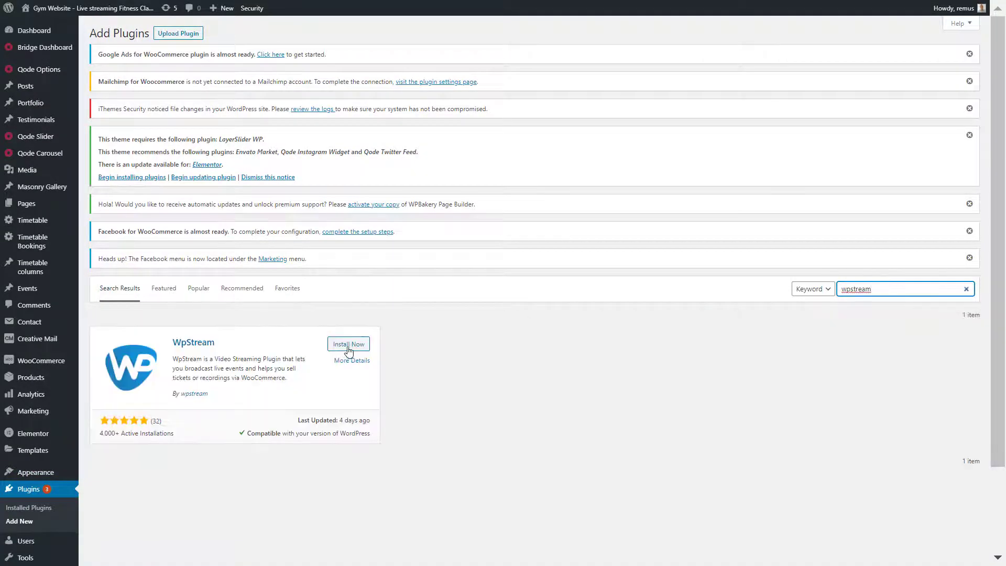
click(348, 347)
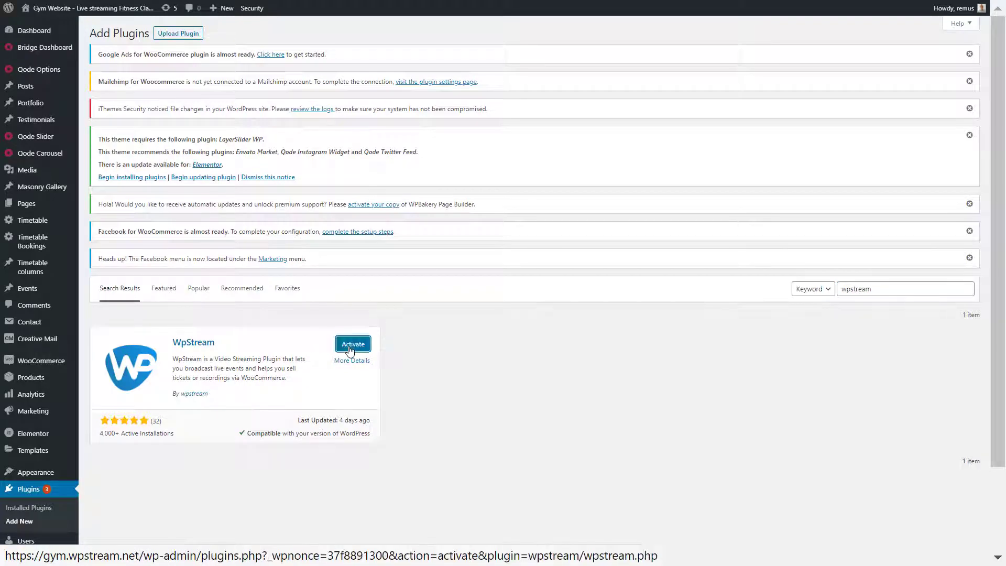
click(351, 351)
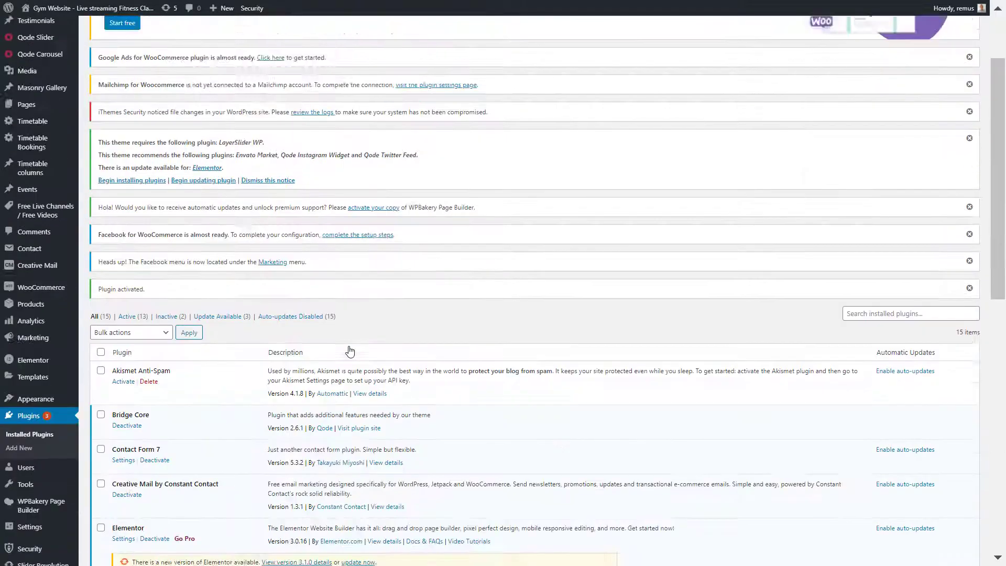
scroll(351, 351, down, 4)
scroll(351, 350, down, 3)
scroll(351, 351, down, 2)
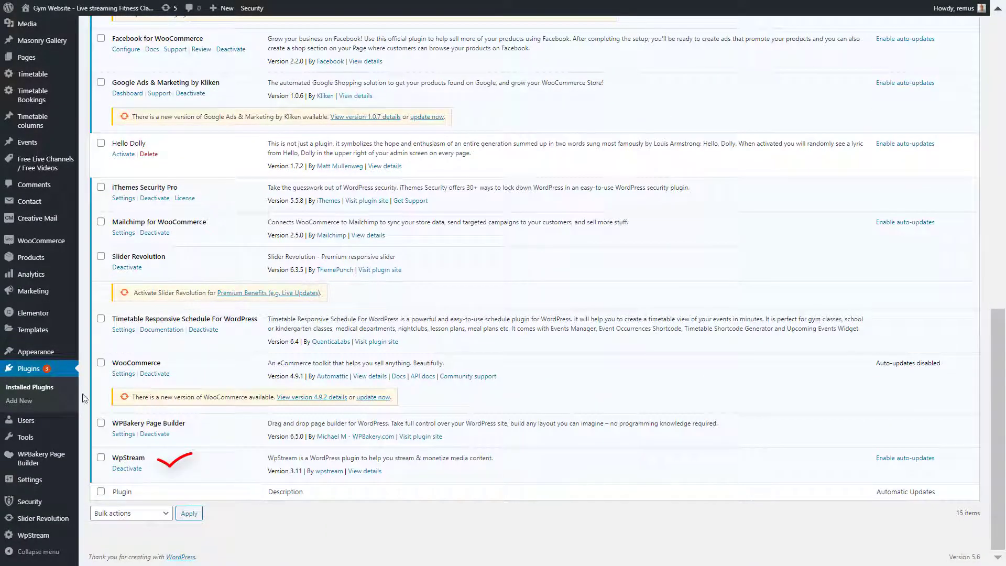
mouse_move(33, 535)
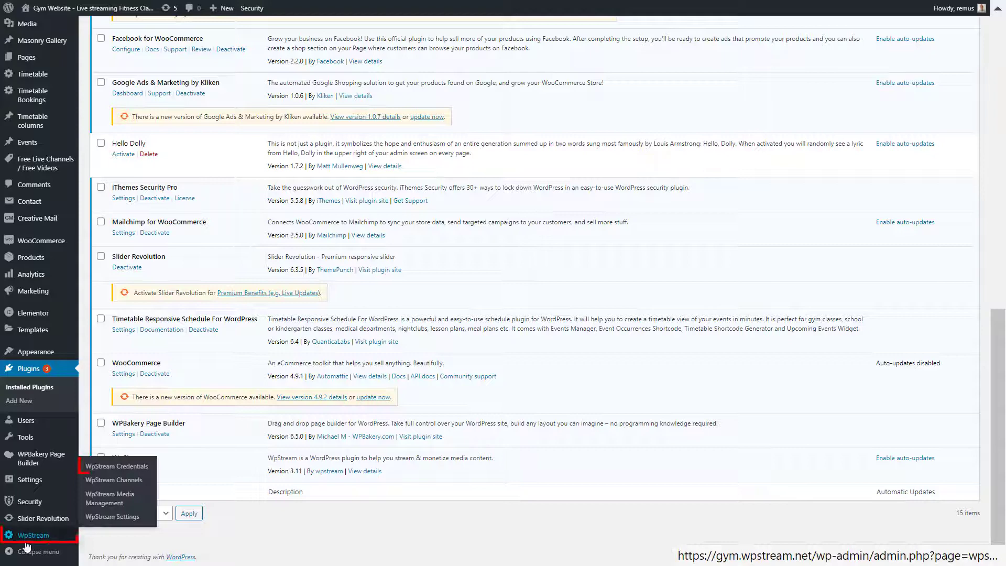
Step: Confirm on WpStream Credentials that the account is connected to WpStream.net
click(102, 466)
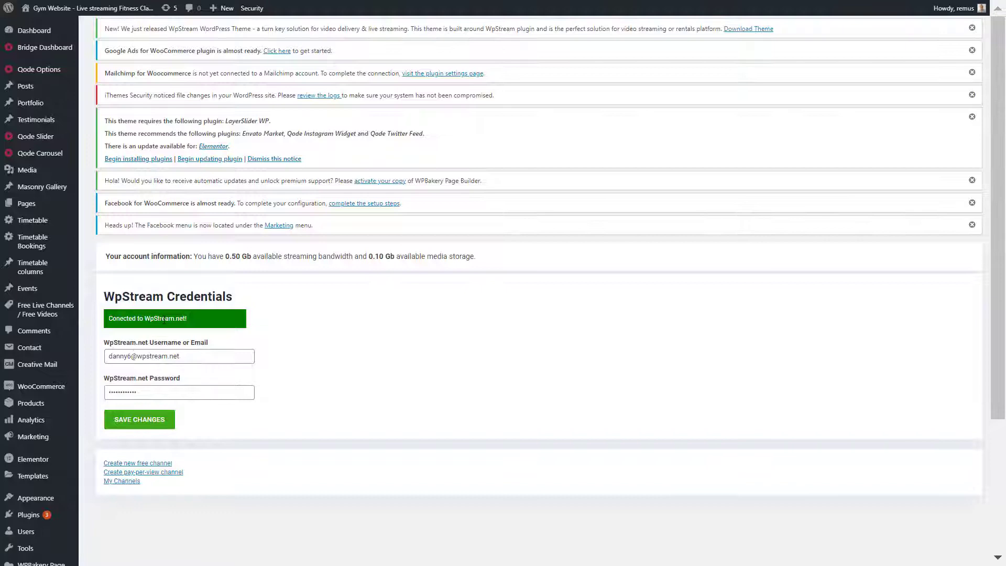
scroll(150, 477, down, 3)
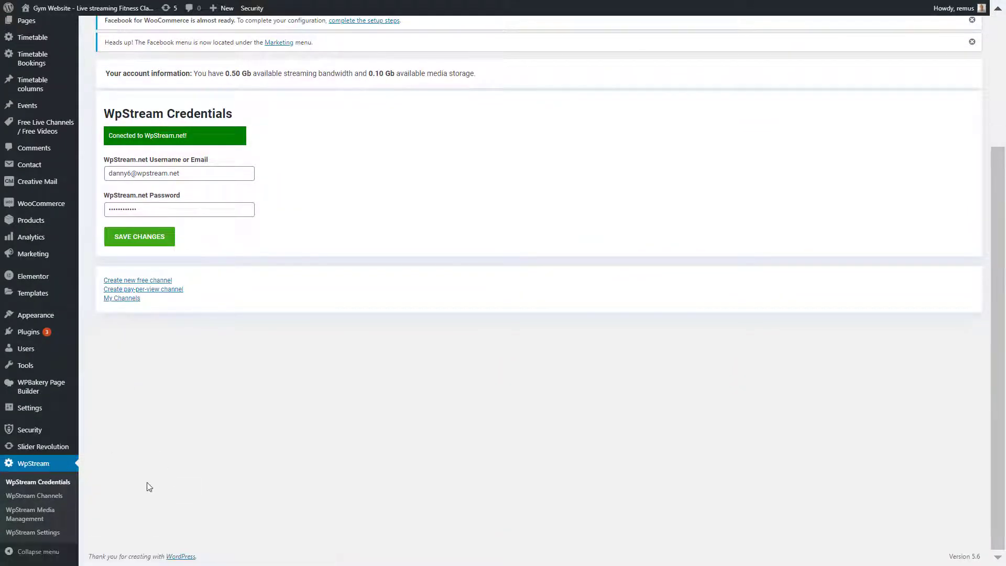
scroll(153, 479, up, 3)
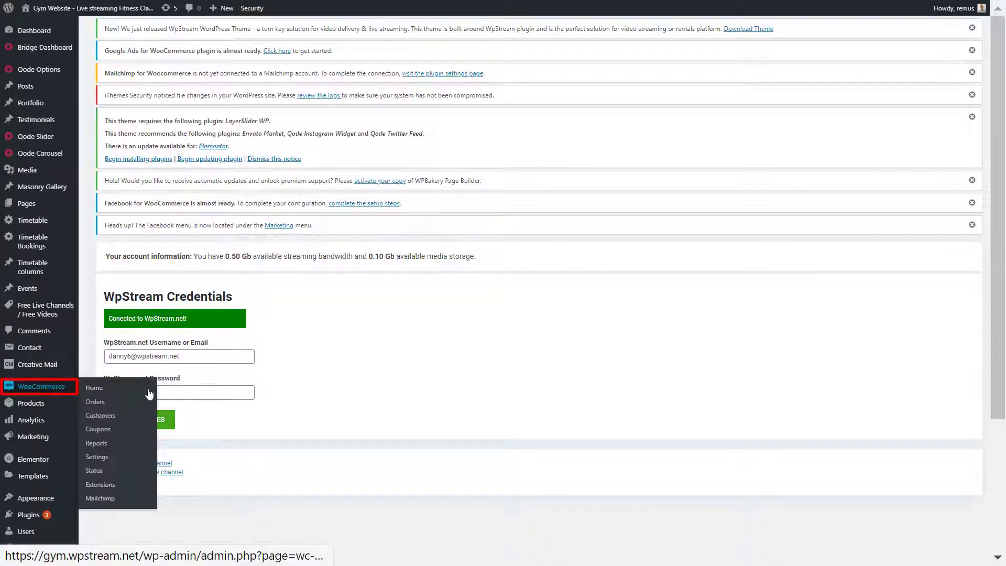
mouse_move(41, 386)
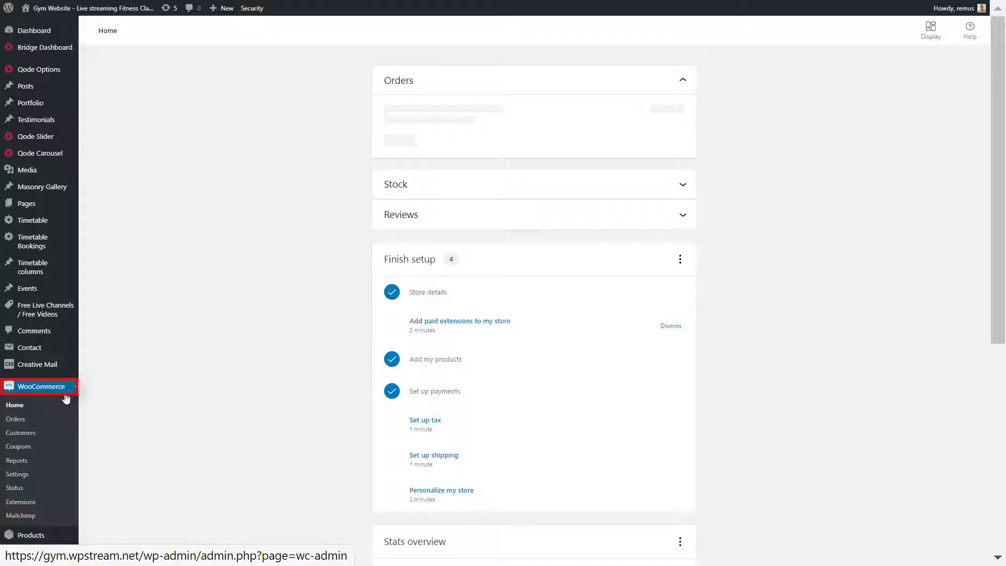
scroll(66, 391, down, 2)
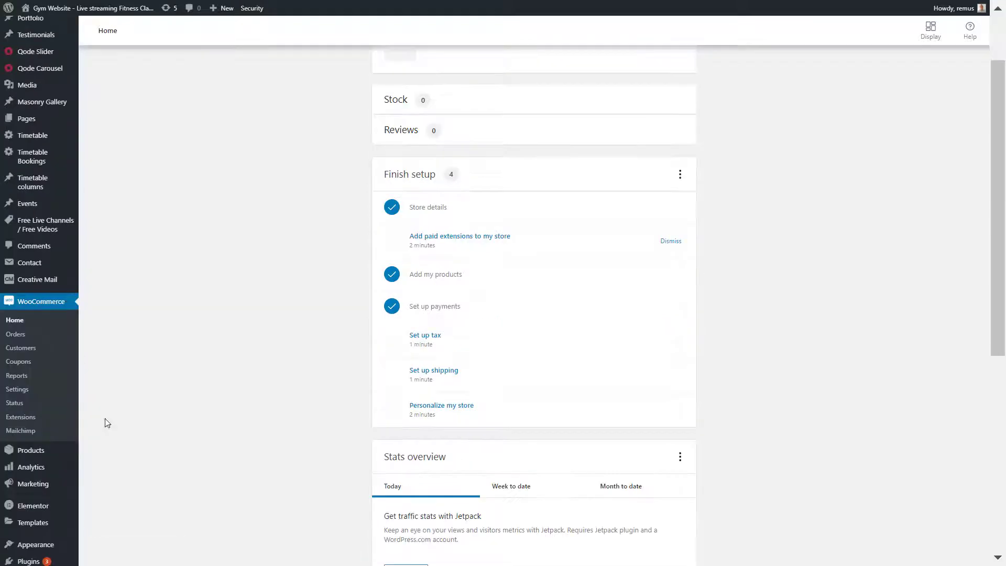
Step: Show all WooCommerce products, listing Muscle Builder and Circuit Training Live
click(35, 453)
scroll(236, 377, down, 3)
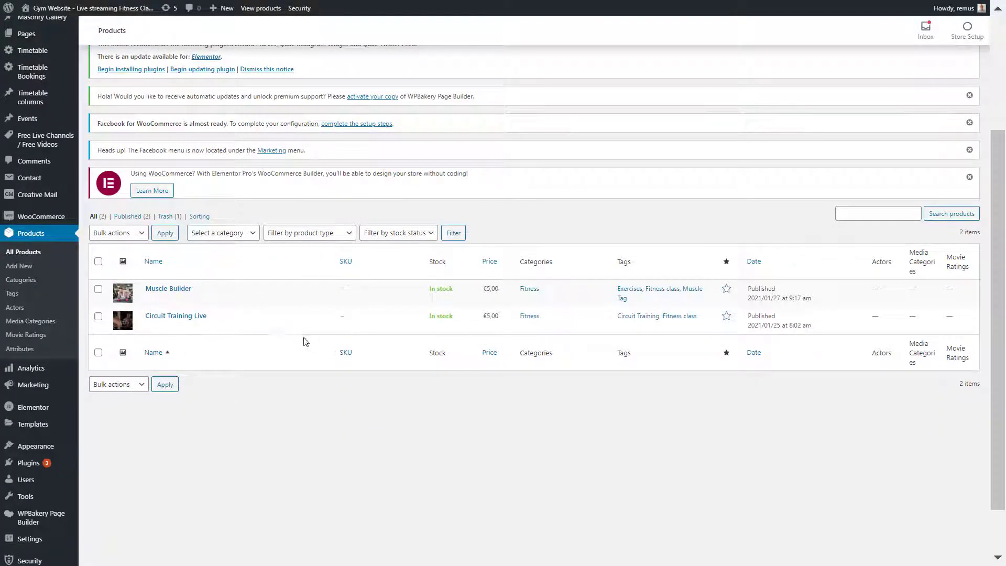
scroll(221, 343, up, 3)
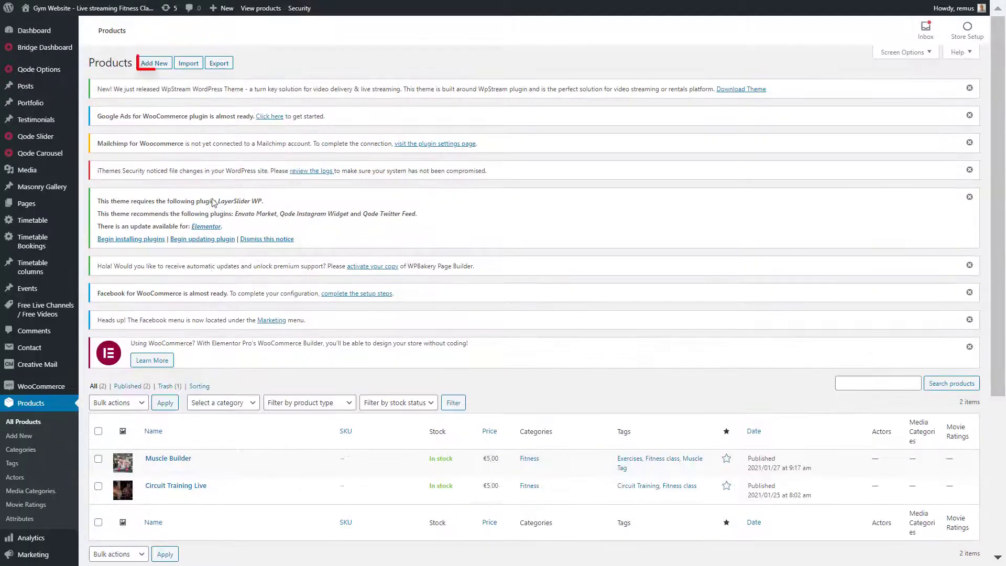
Step: Create the Get Fit Live product draft with a description, Live Channel type and €5 price
click(154, 64)
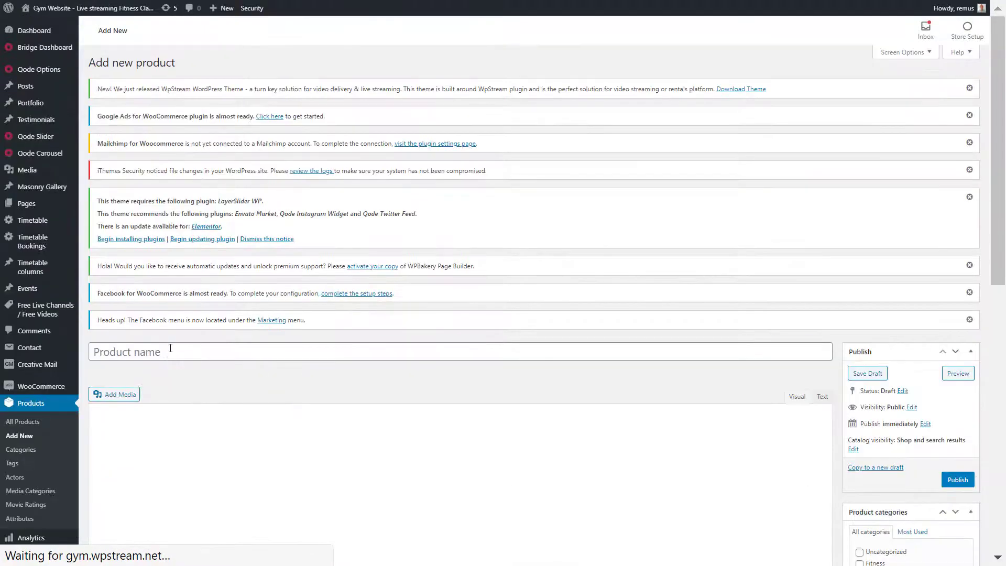
click(168, 354)
text(Ge)
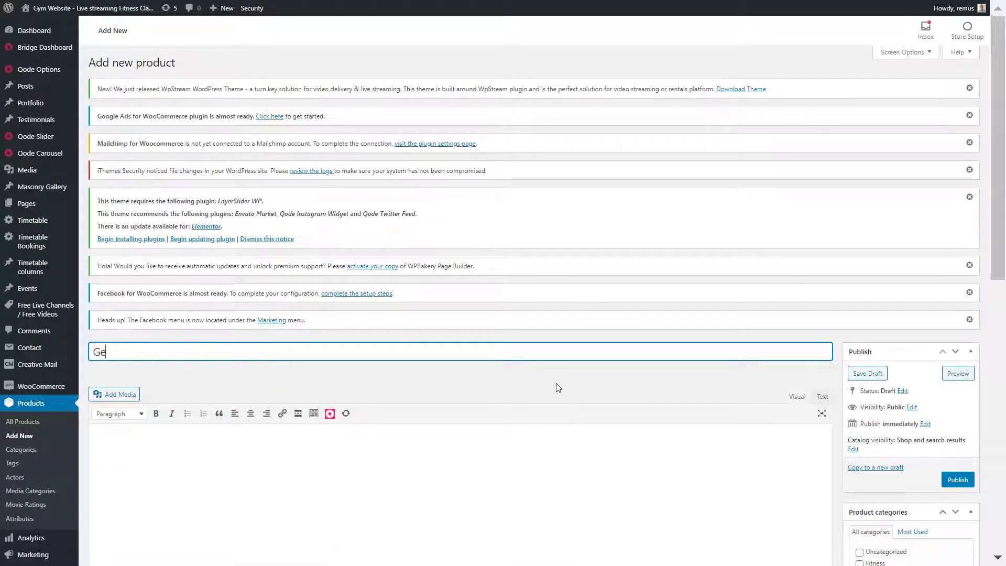
text(t Fit Live)
click(438, 489)
text(This is a full body workout/)
scroll(433, 474, down, 4)
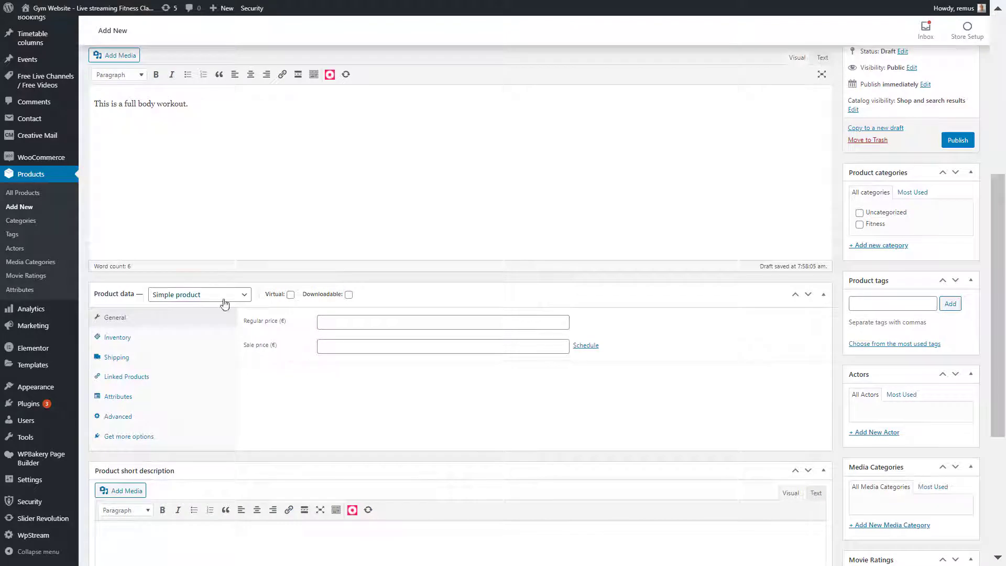
click(225, 295)
click(237, 466)
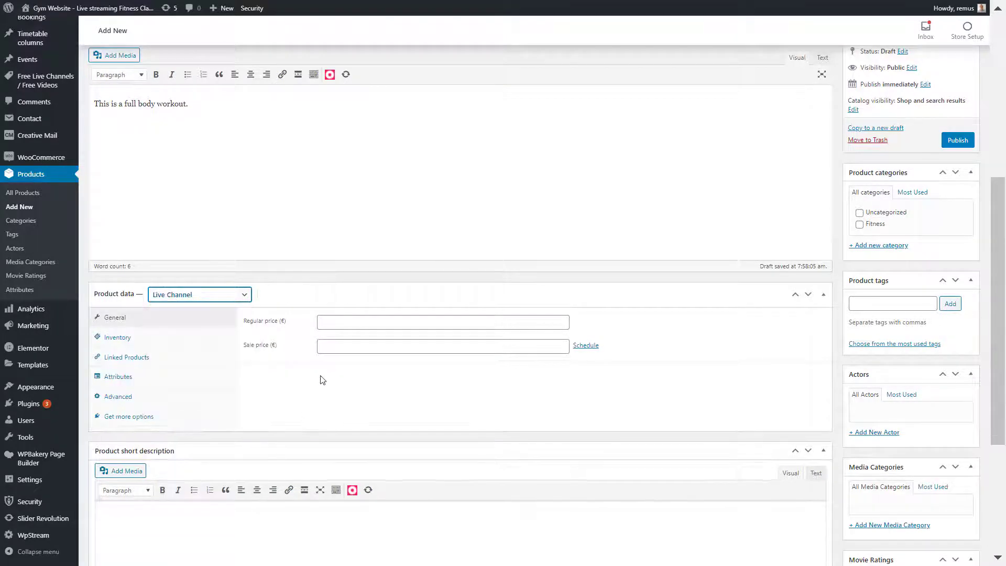
click(359, 320)
text(5)
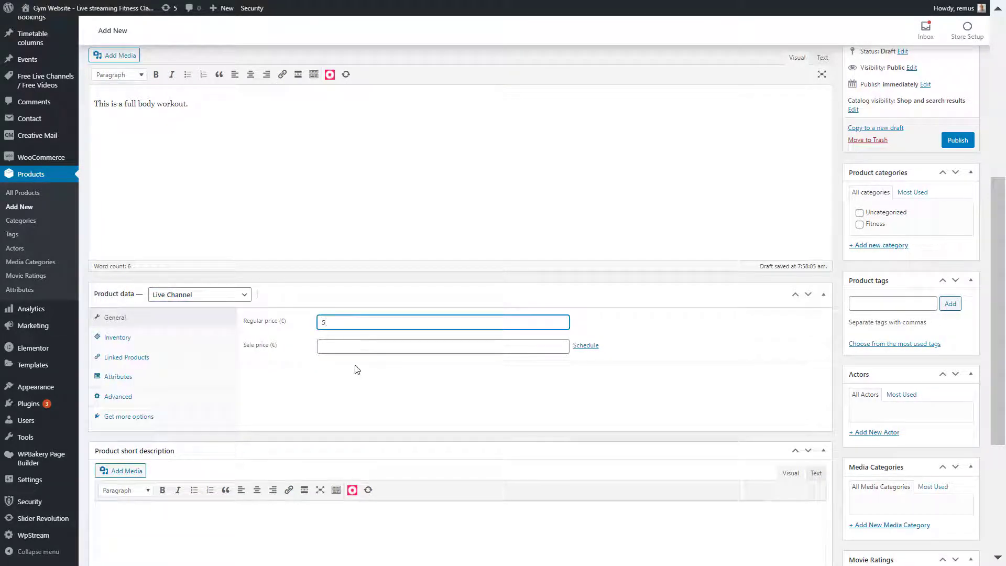
click(355, 369)
scroll(535, 449, down, 2)
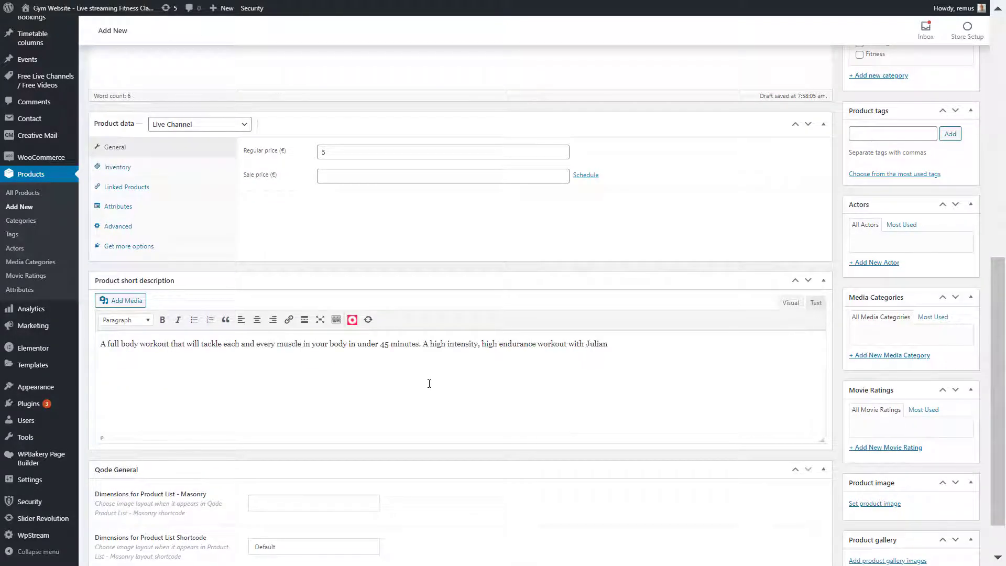
Step: Finish the short full-body workout description and set the boxing photo as product image
key(BackSpace)
scroll(429, 383, down, 1)
text(.)
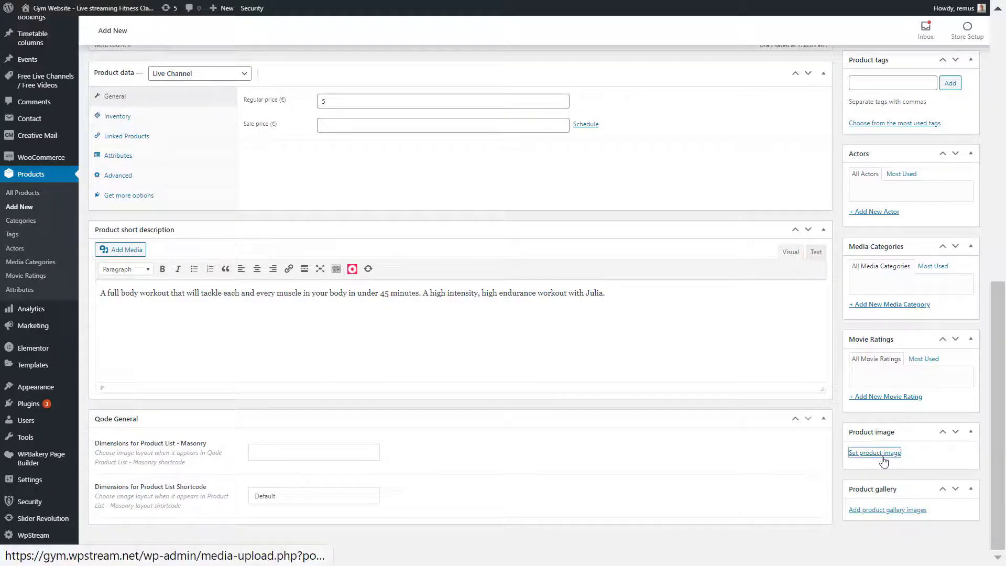
click(882, 454)
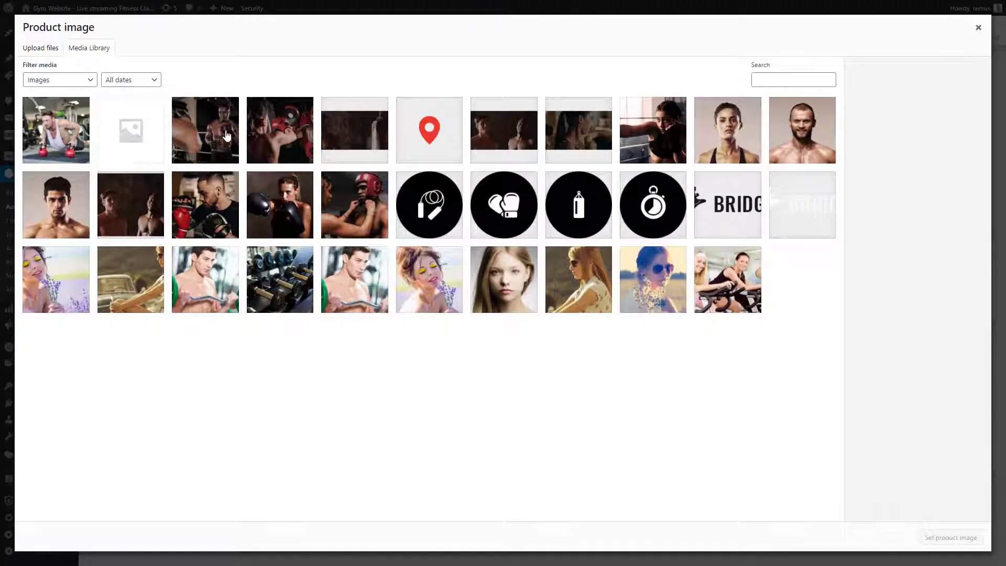
click(277, 138)
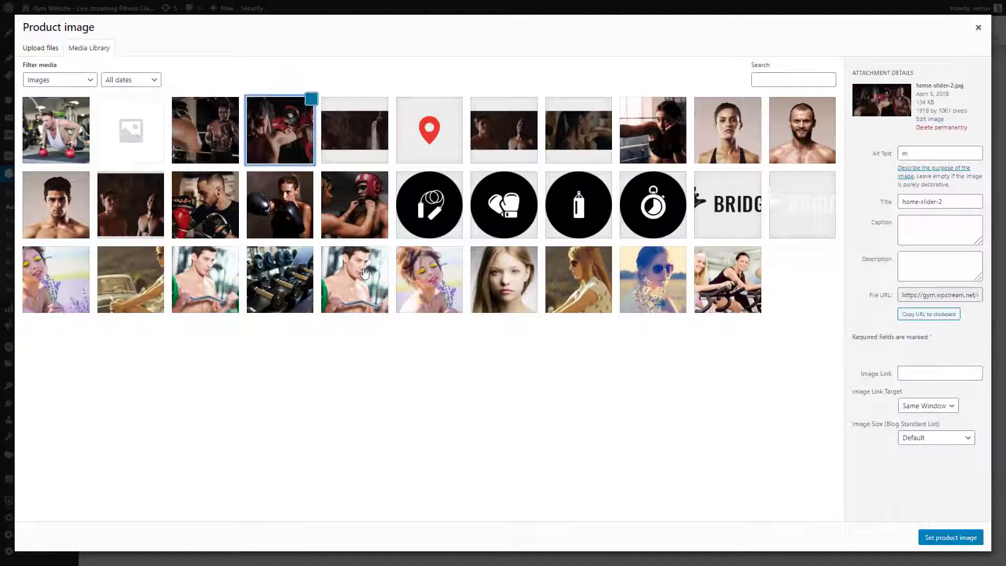
click(940, 531)
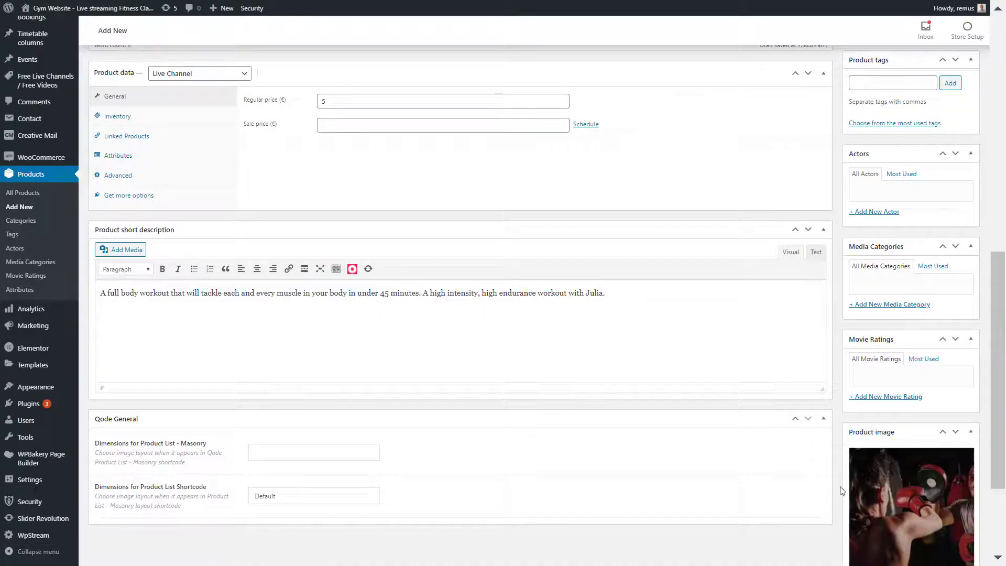
scroll(888, 456, up, 3)
scroll(887, 457, up, 10)
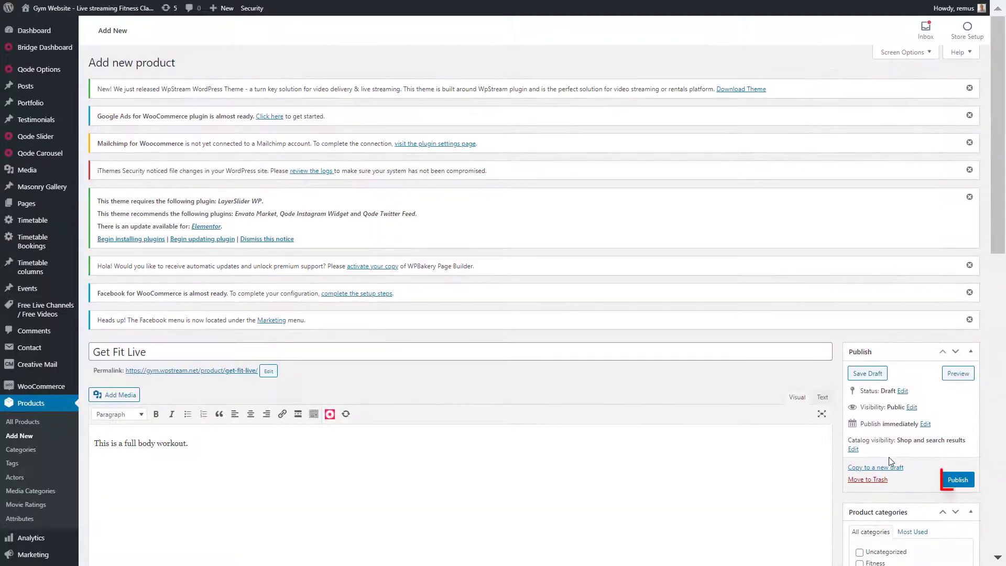
Step: Publish Get Fit Live, revealing the Live Streaming panel for channel 2420, currently offline
click(961, 482)
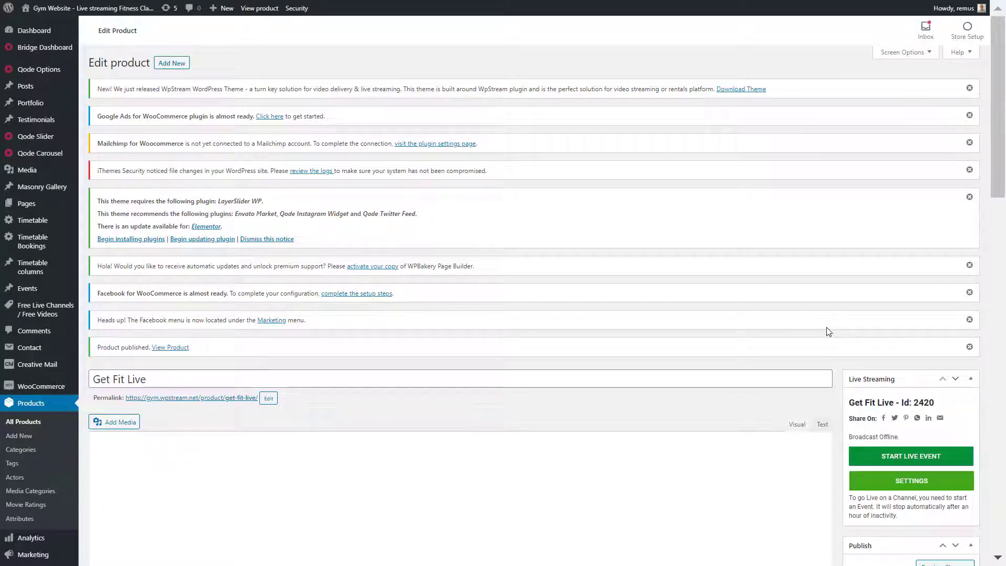
scroll(825, 328, down, 3)
scroll(826, 328, down, 1)
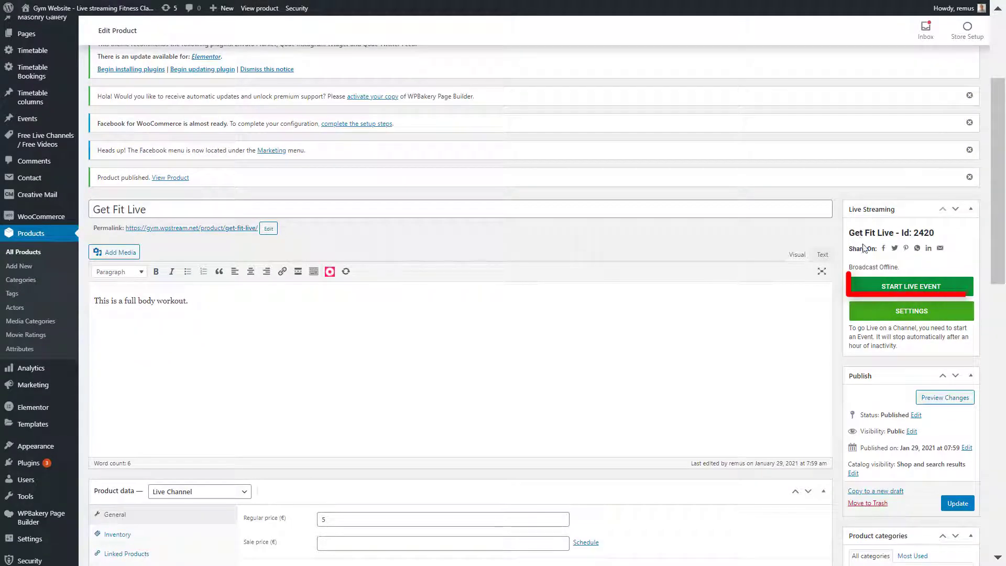
Step: Start the live event and display the external broadcaster server address and stream key
click(912, 289)
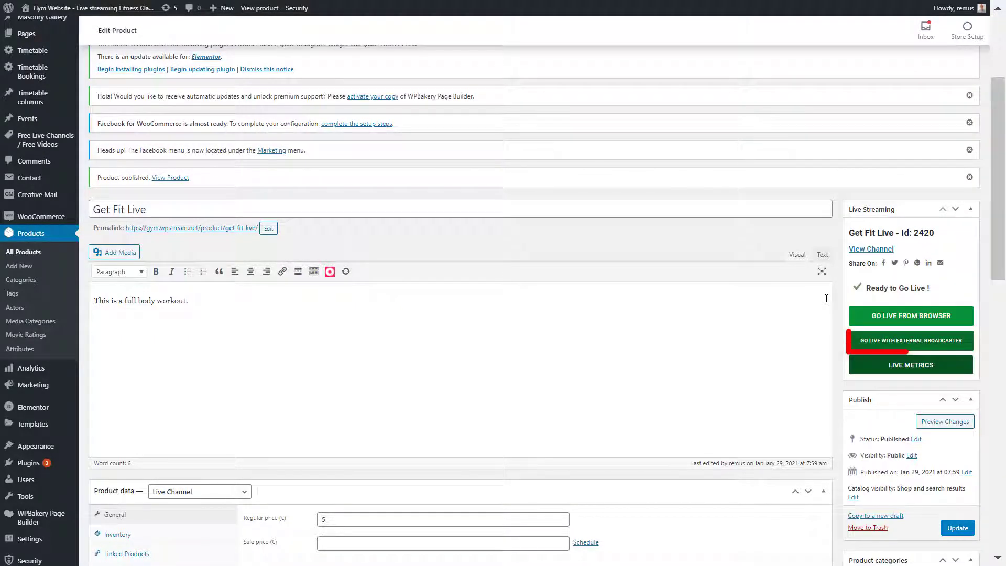
click(903, 343)
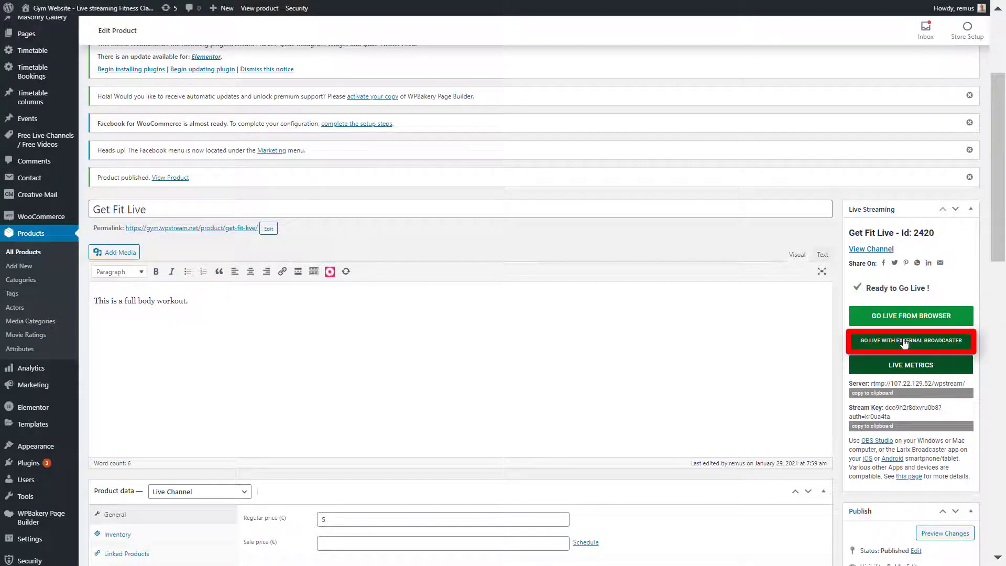
scroll(895, 322, down, 2)
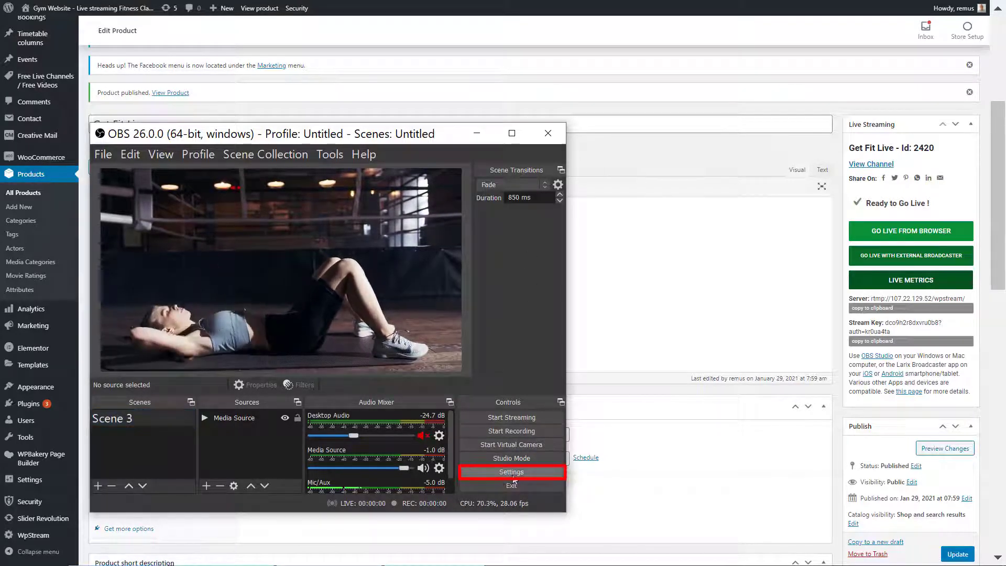
Step: Set OBS streaming to the Custom service with the rtmp server and the pasted stream key
click(512, 473)
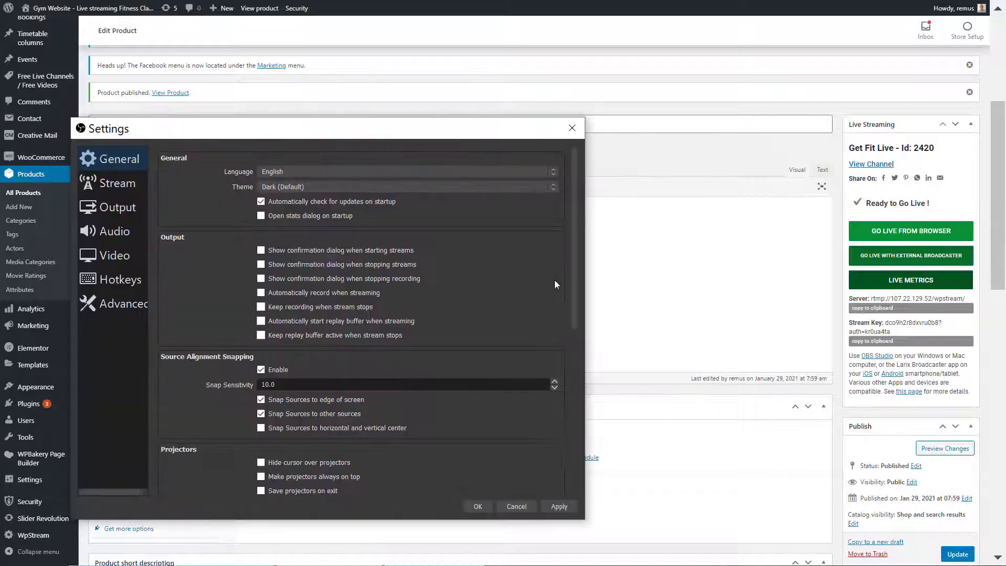
click(126, 189)
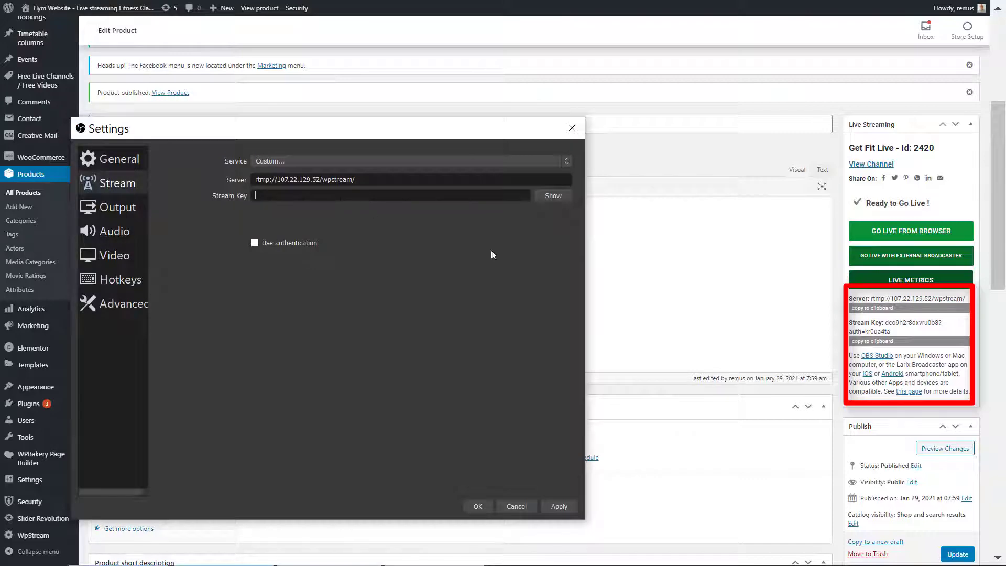
key(ctrl+v)
click(487, 505)
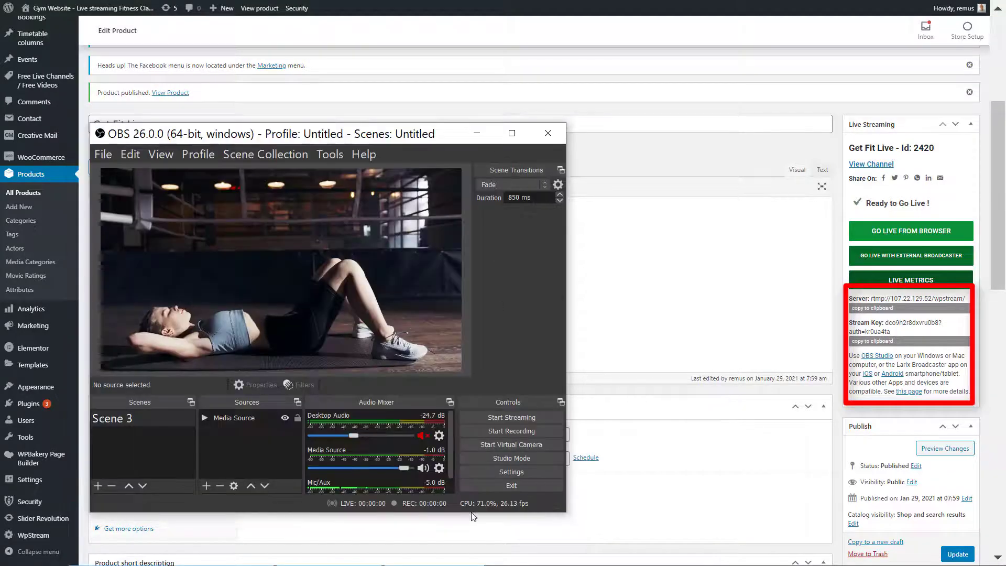
Step: Start streaming the workout scene from OBS, then minimize OBS
click(513, 417)
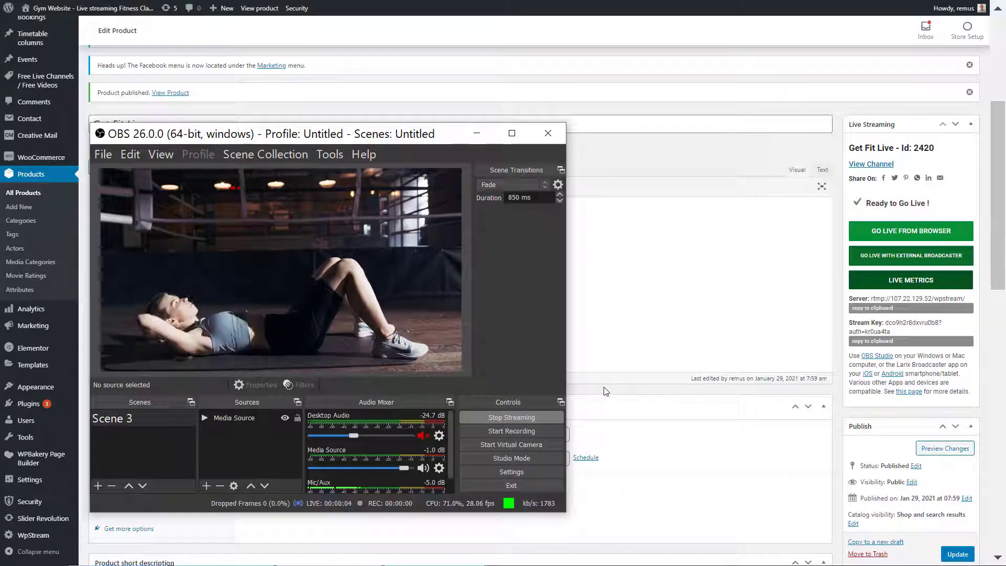
click(593, 198)
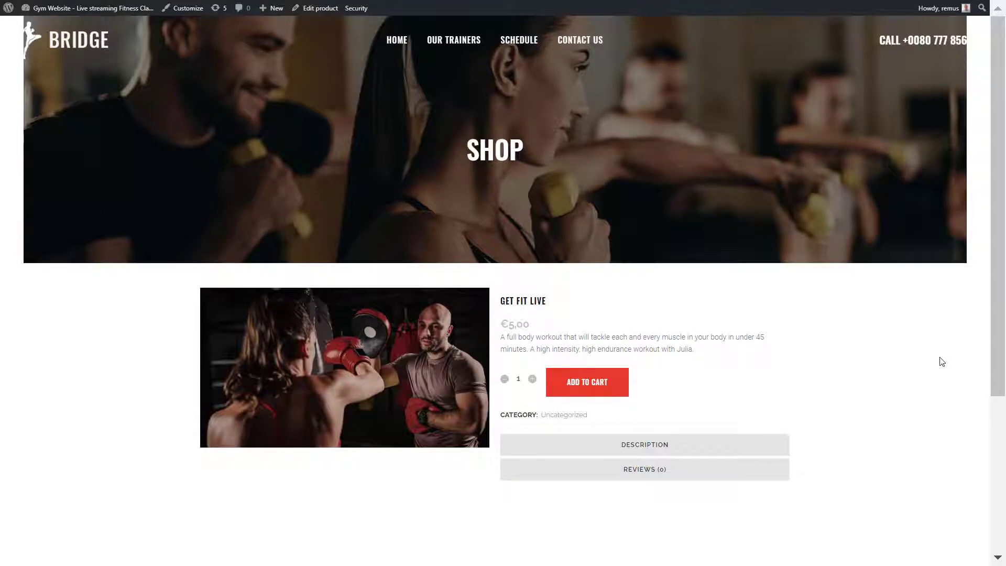
scroll(941, 361, down, 3)
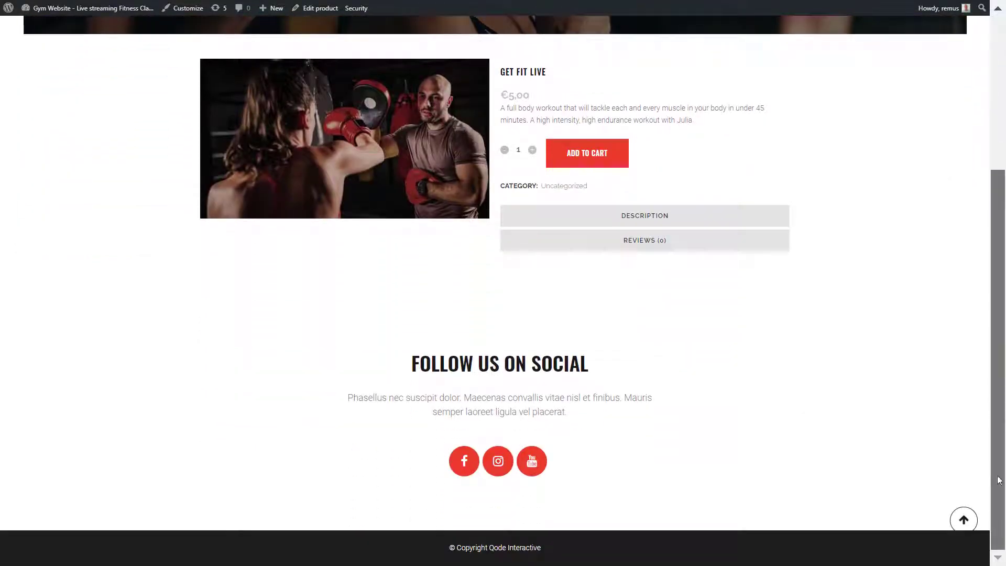
scroll(998, 479, up, 3)
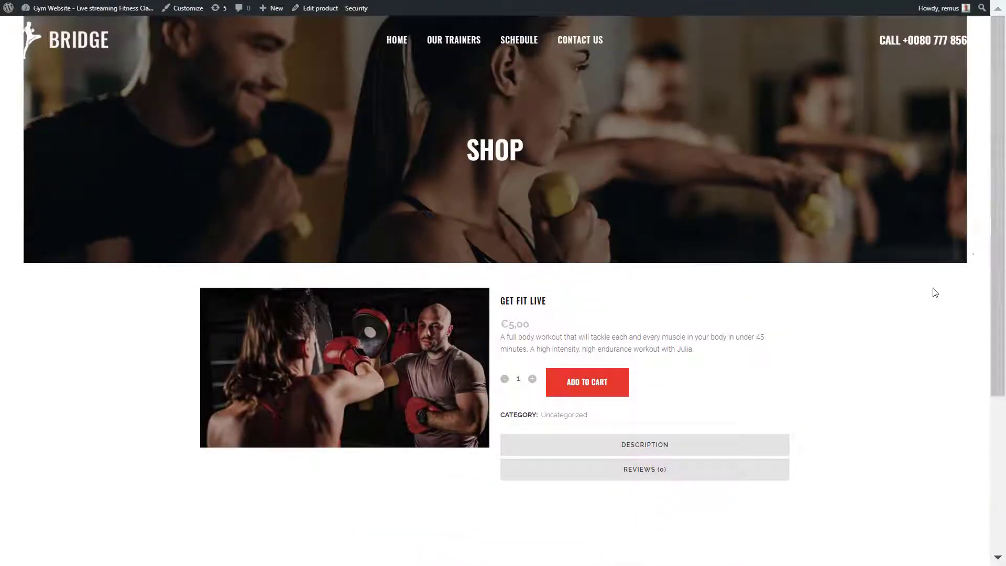
Step: View the product's description and buy Get Fit Live for €5 to unlock the live player
click(693, 443)
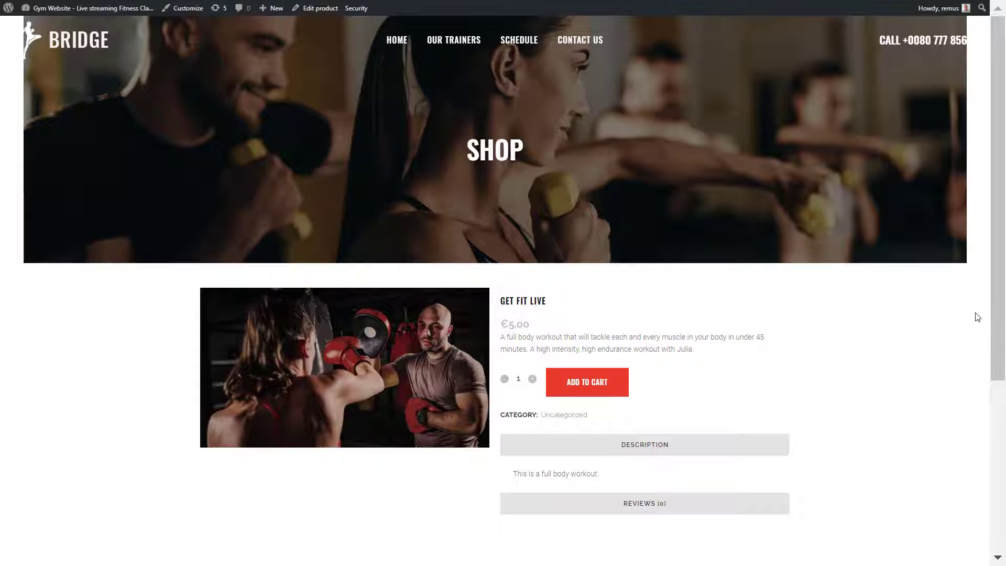
scroll(998, 300, down, 5)
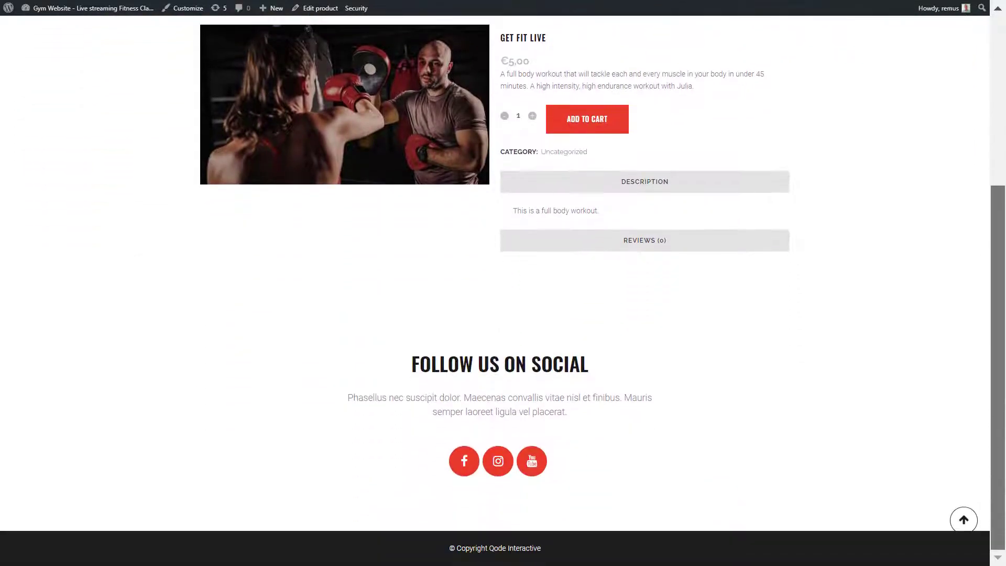
scroll(997, 300, up, 5)
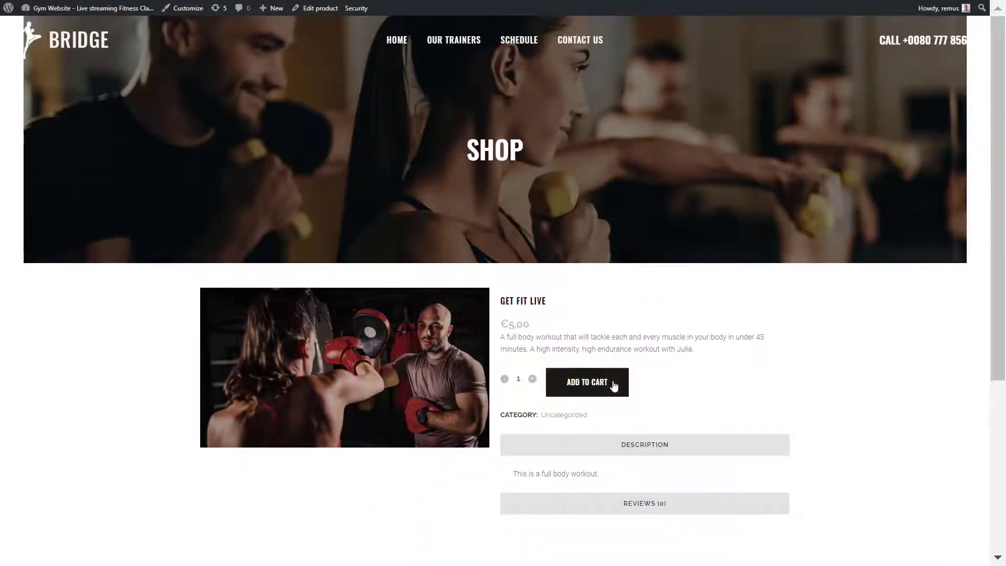
scroll(905, 436, down, 10)
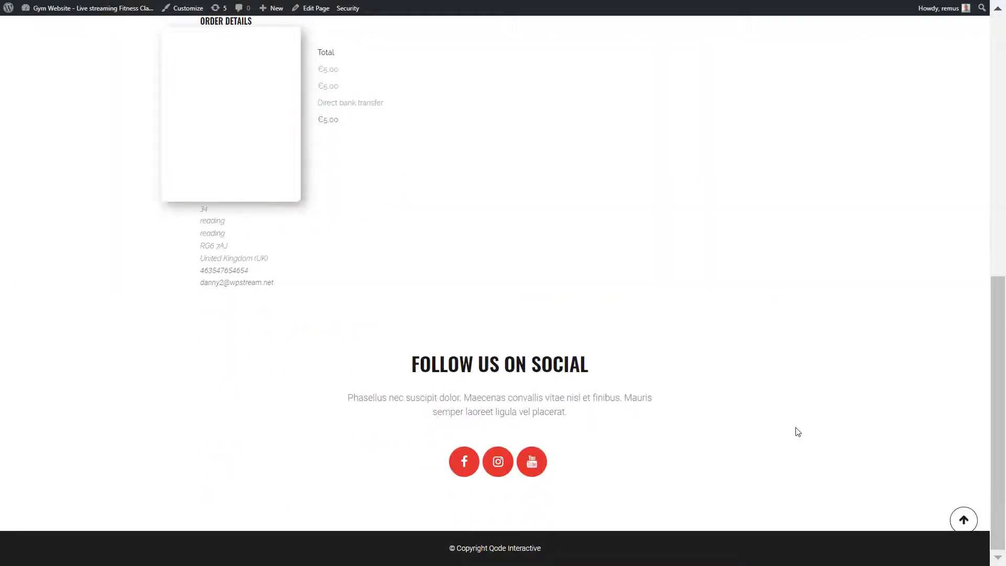
scroll(796, 432, up, 4)
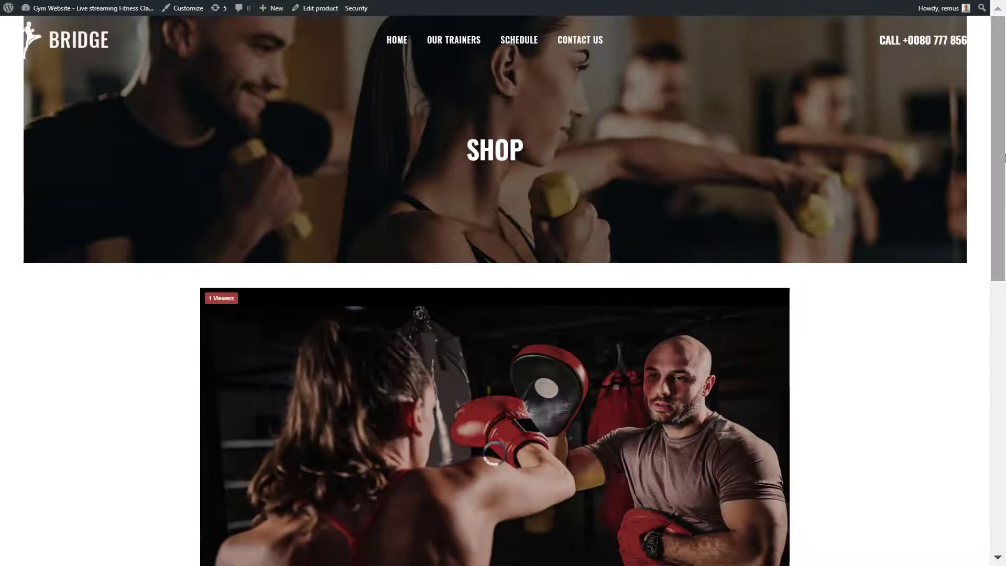
drag(1004, 158, 1003, 284)
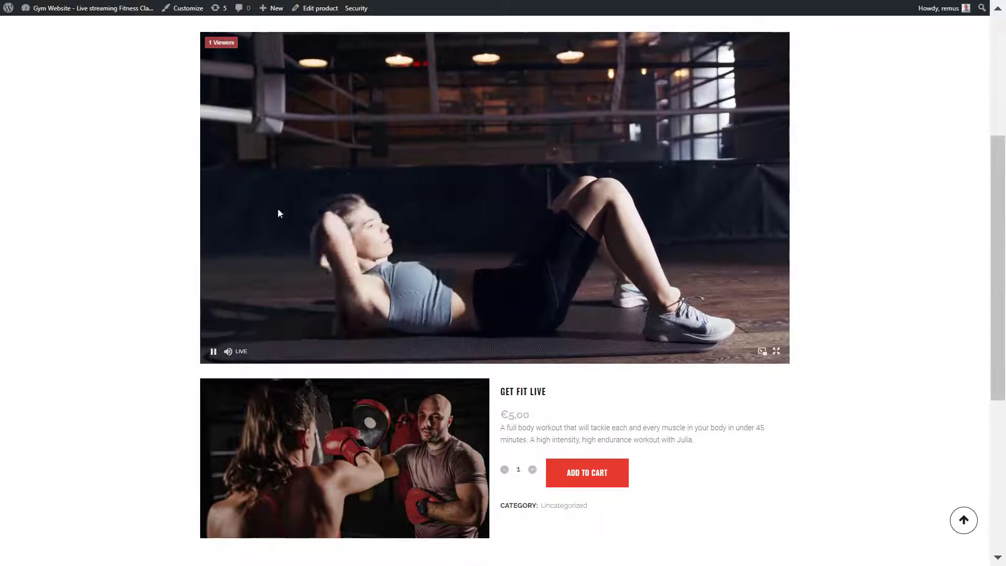
Step: Watch the Get Fit Live stream in picture-in-picture and full screen, then return to OBS
click(760, 352)
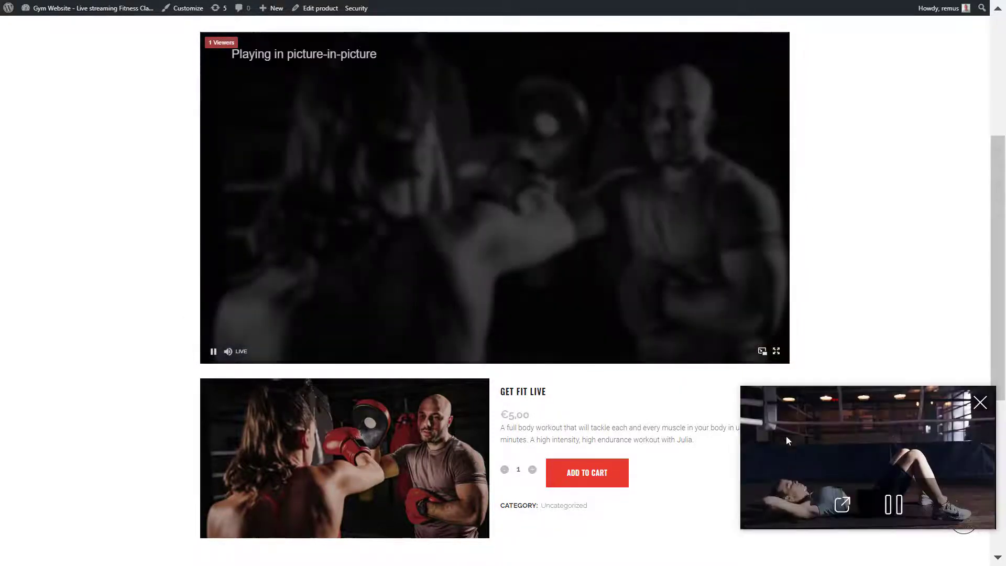
mouse_move(786, 435)
mouse_down()
mouse_move(774, 196)
mouse_move(753, 152)
mouse_move(324, 118)
mouse_up()
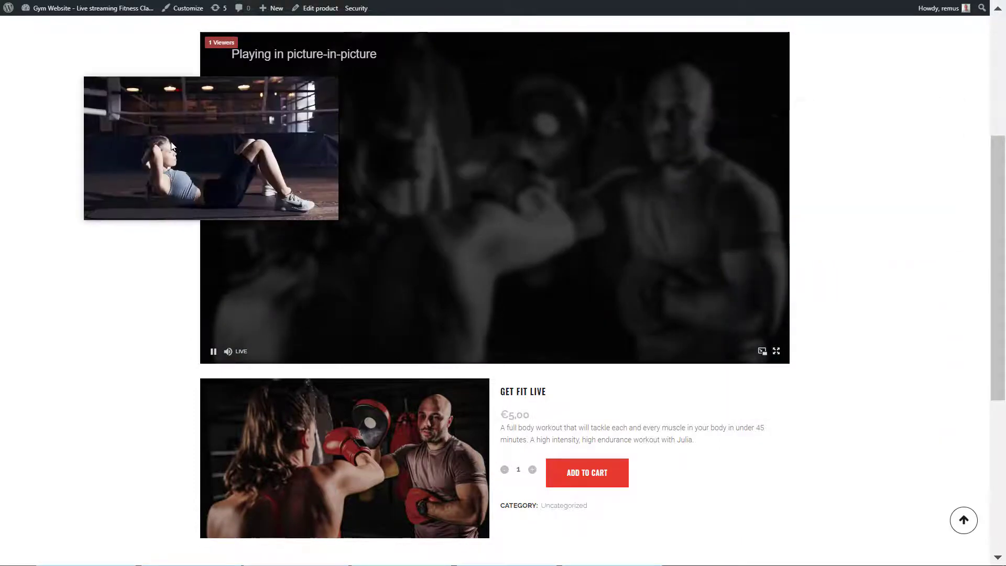
click(323, 94)
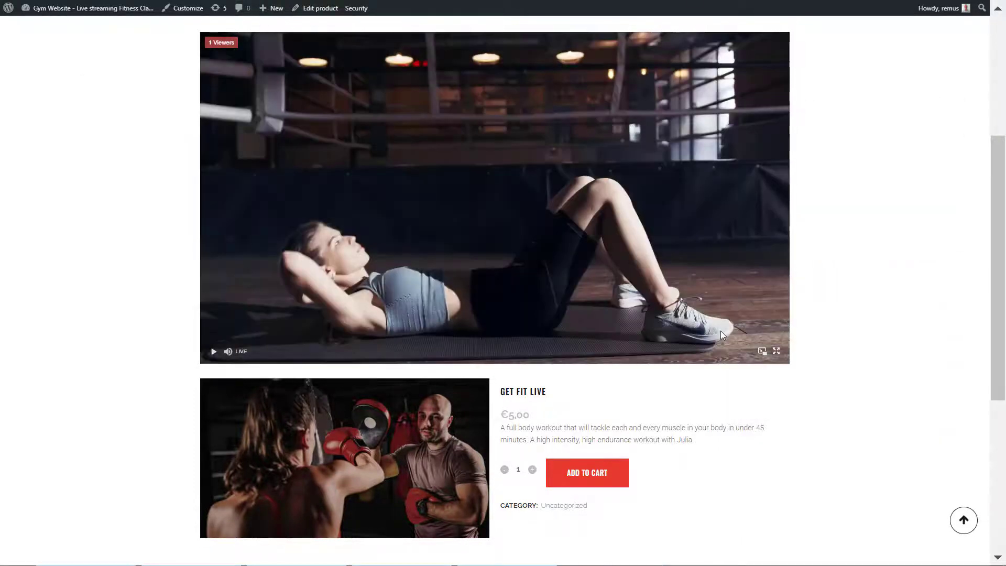
click(775, 351)
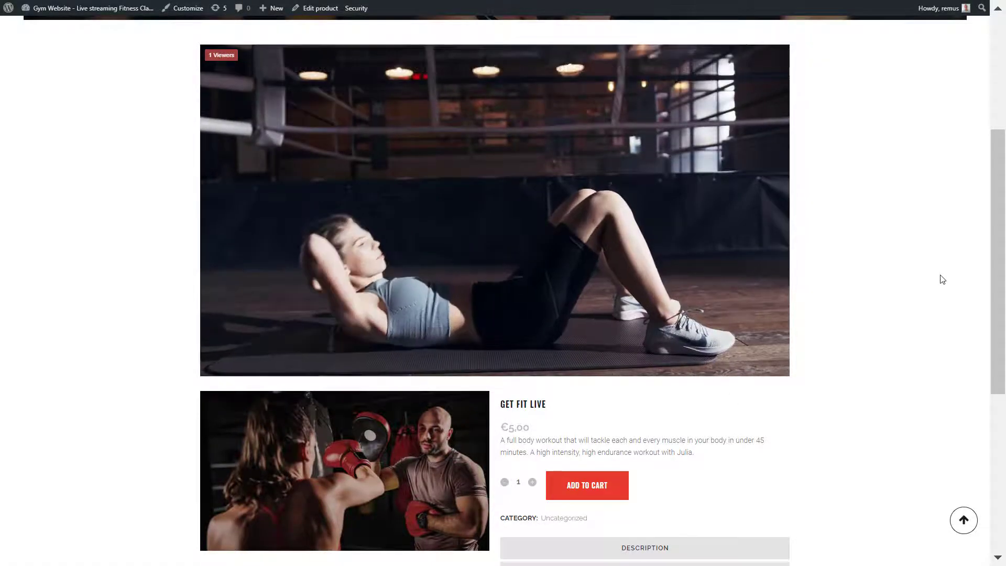
mouse_move(999, 291)
mouse_down()
mouse_move(990, 149)
mouse_move(985, 216)
mouse_up()
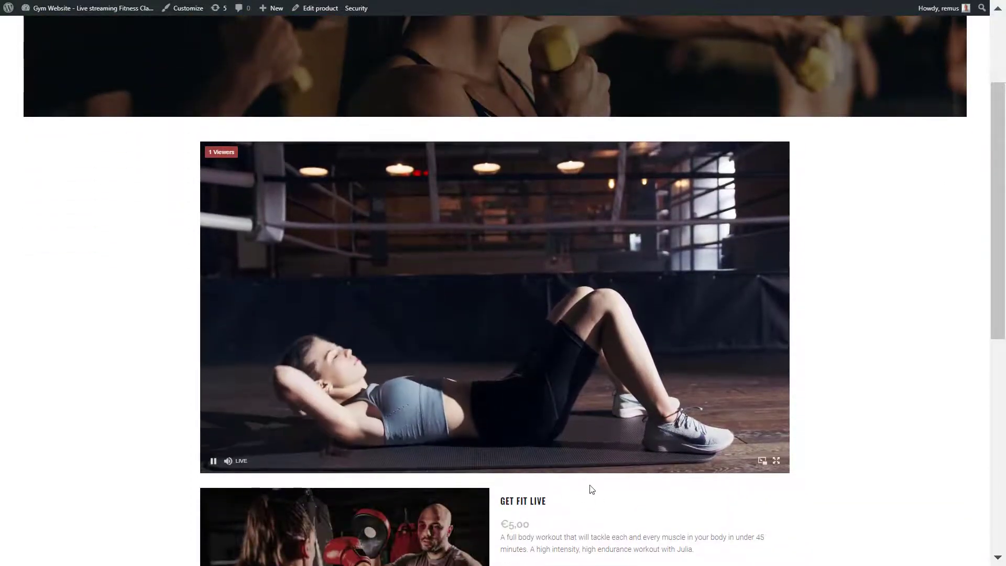
key(alt+Tab)
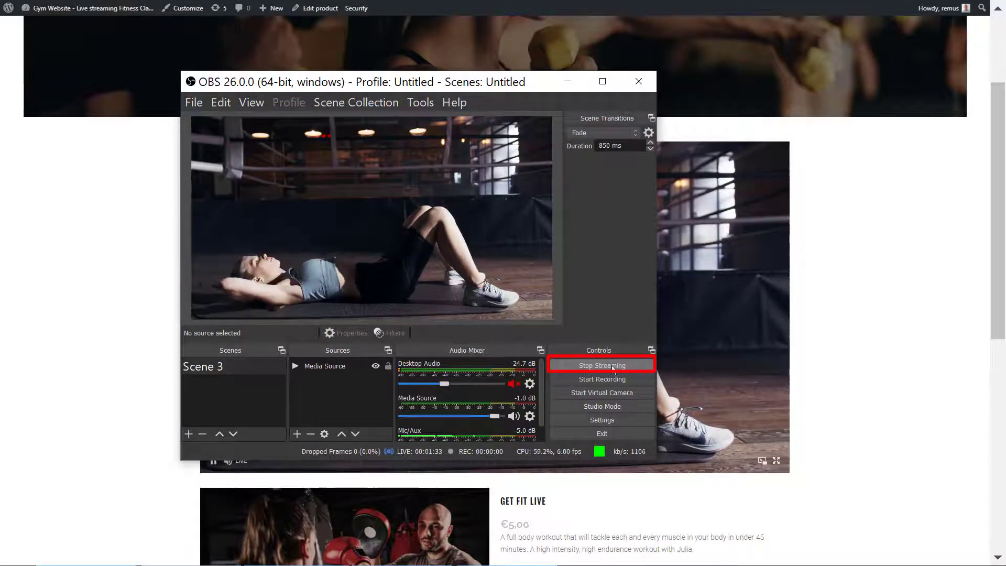
Step: Stop Streaming in OBS Studio so the Get Fit Live player shows the stream paused
click(816, 417)
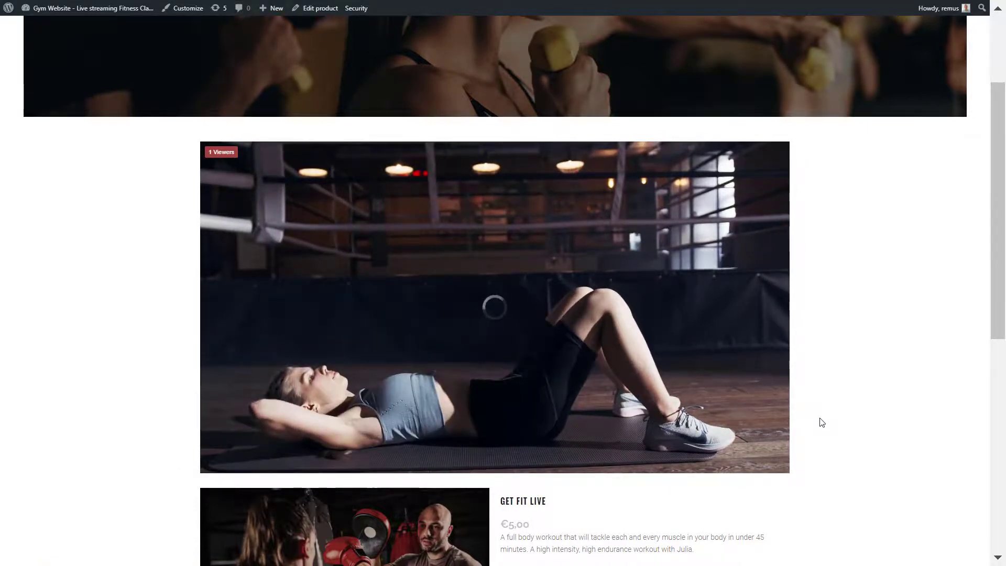
scroll(1004, 339, down, 1)
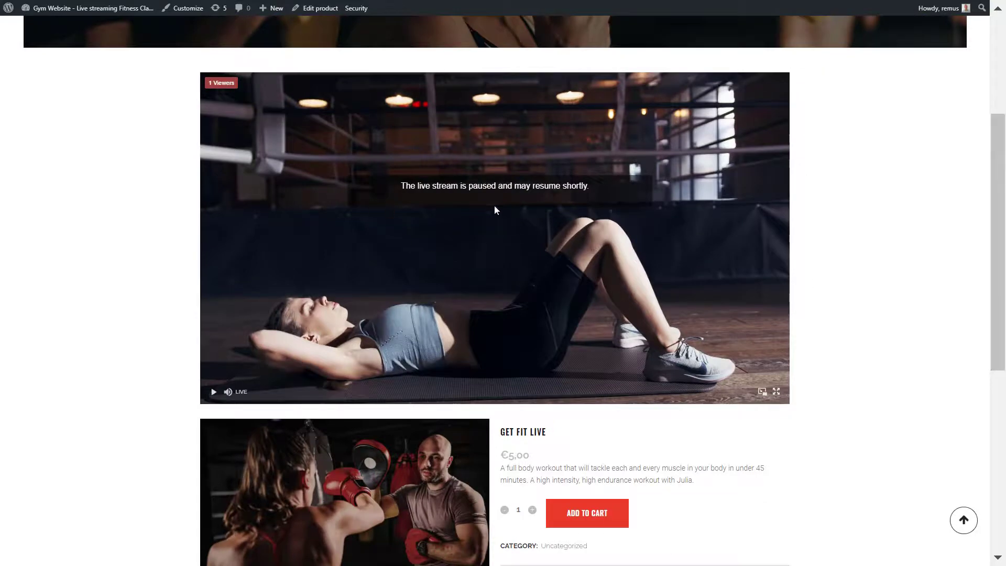